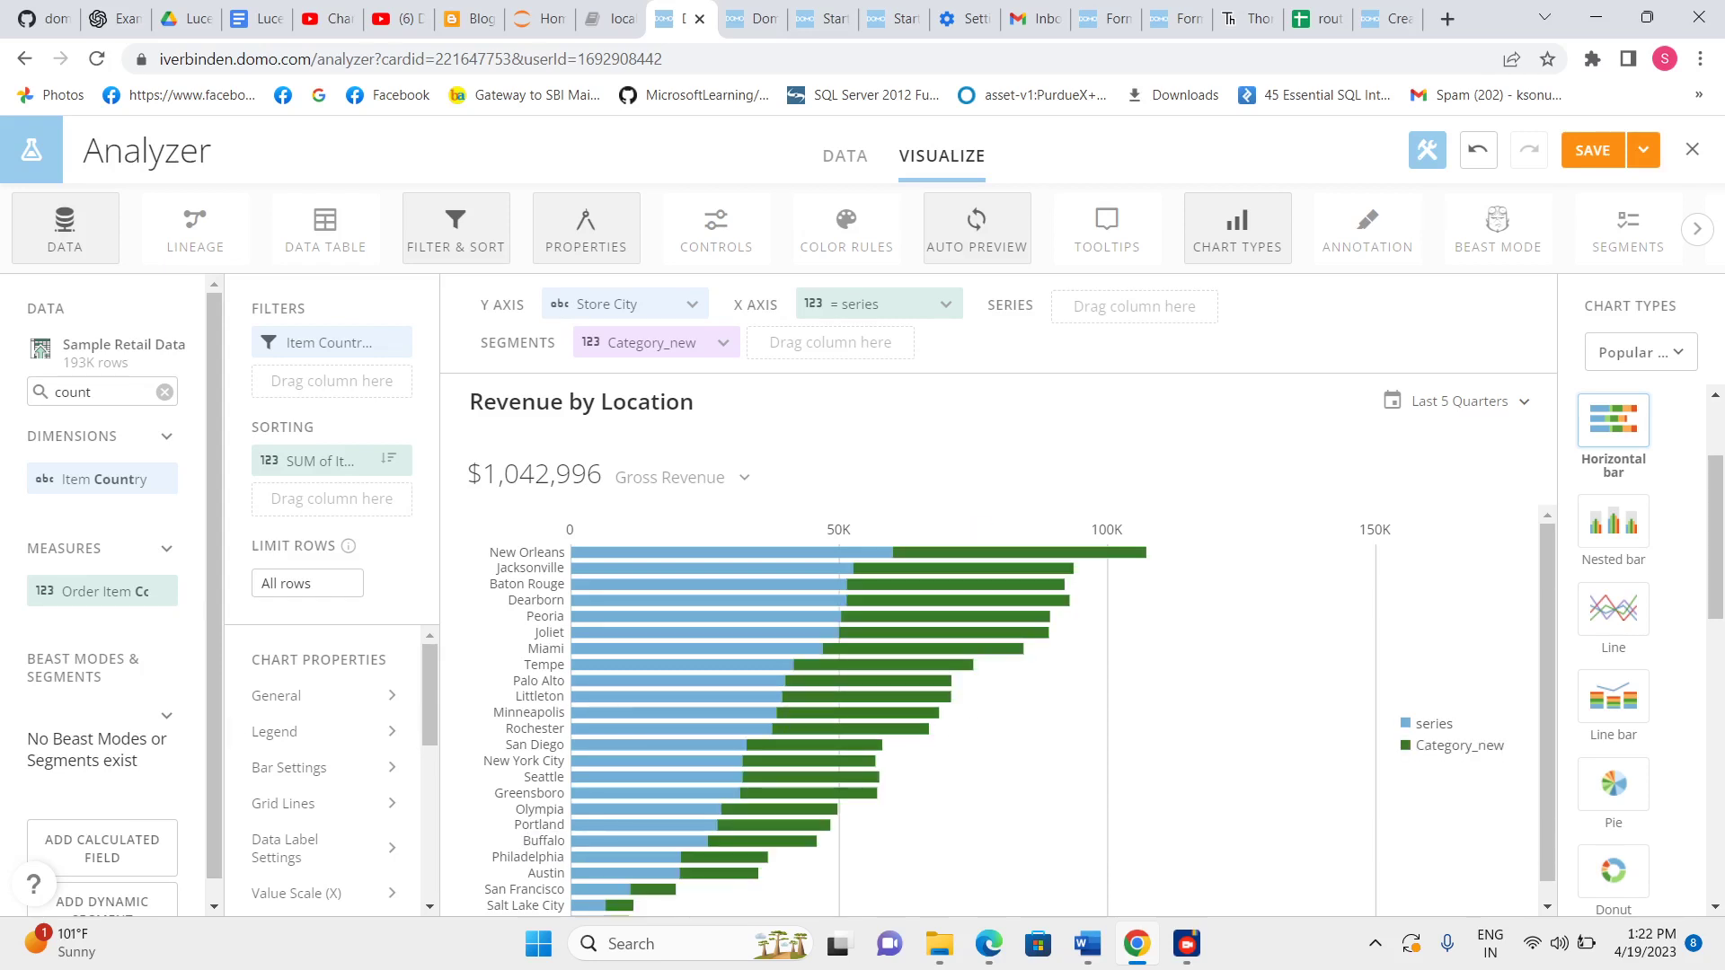
Search the field list for 'cate' to locate the Category_new beast mode.
click(165, 391)
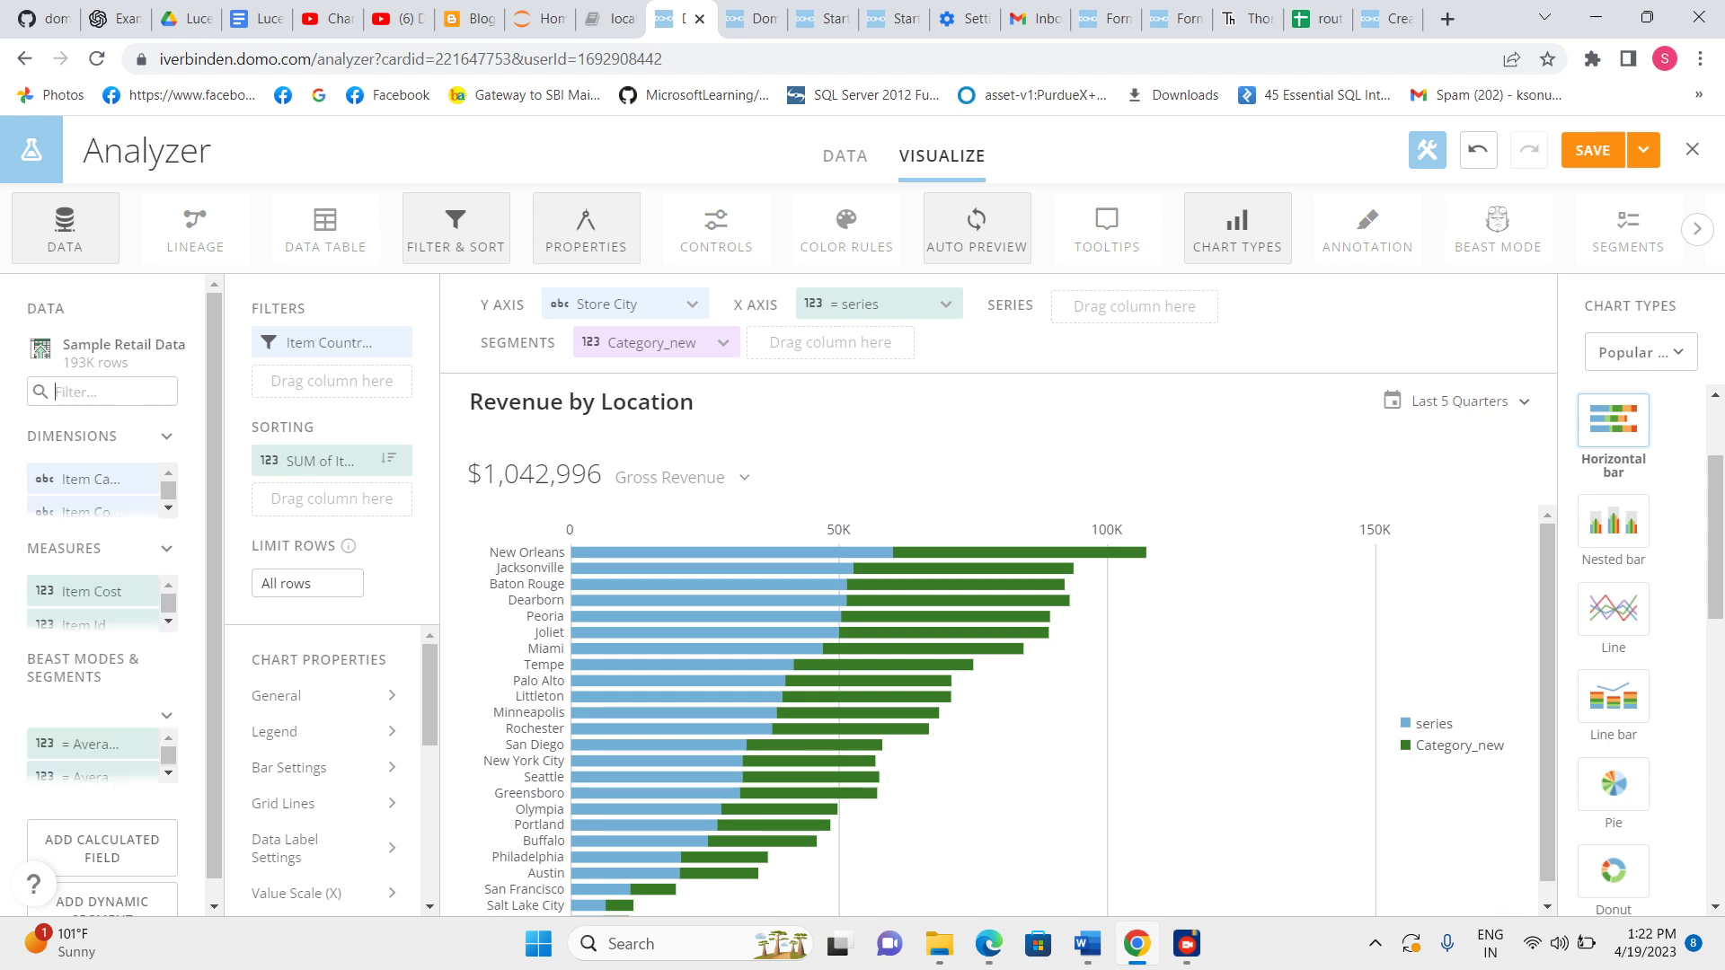
text(cate)
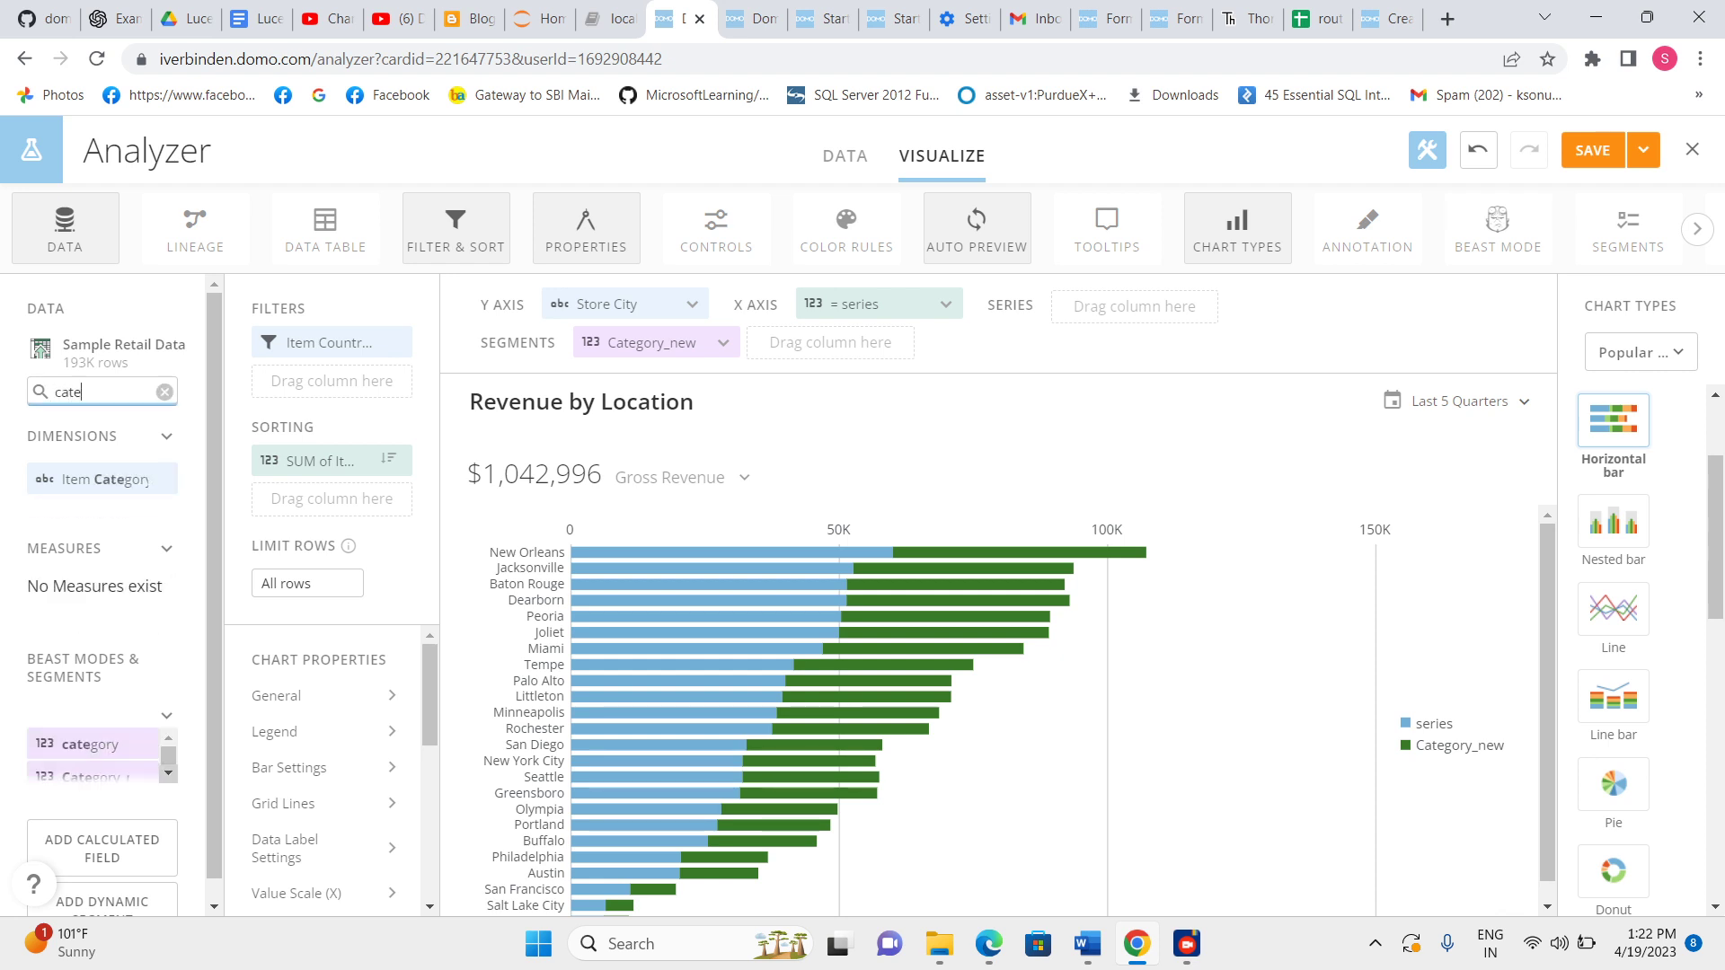
scroll(94, 762, down, 1)
Add Item Country of Origin under 'Do not filter this segment by' in Category_new.
click(46, 767)
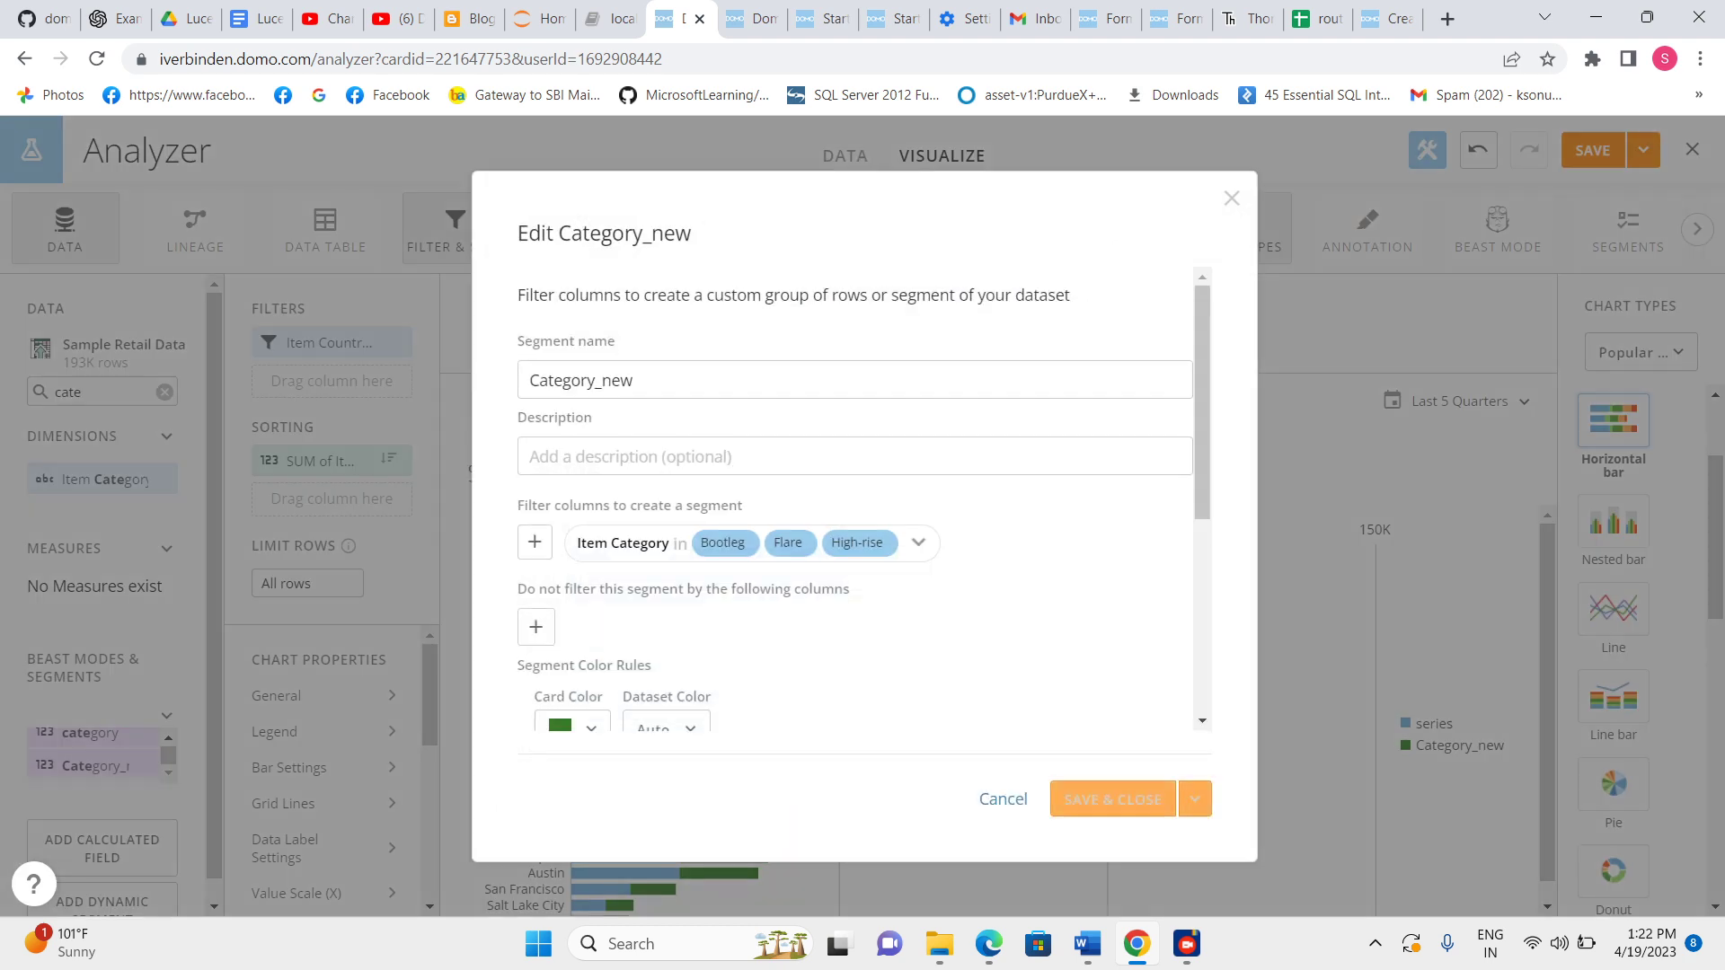
scroll(862, 539, down, 3)
scroll(862, 540, up, 3)
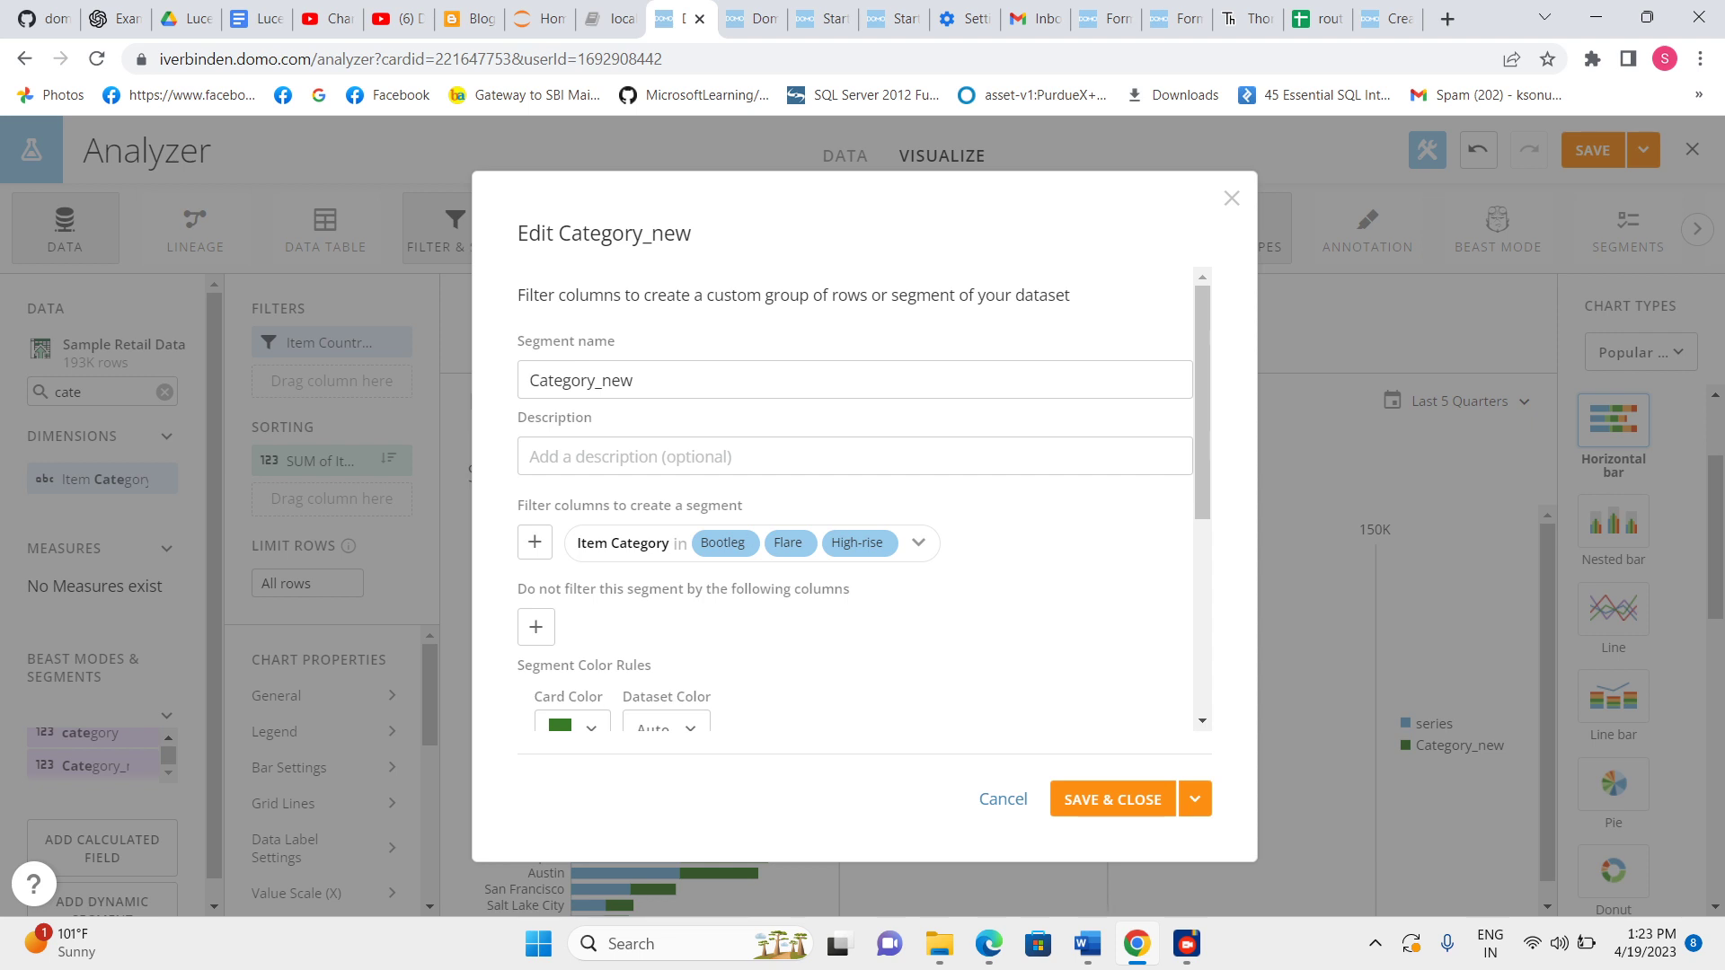
scroll(864, 499, down, 1)
scroll(864, 499, down, 1)
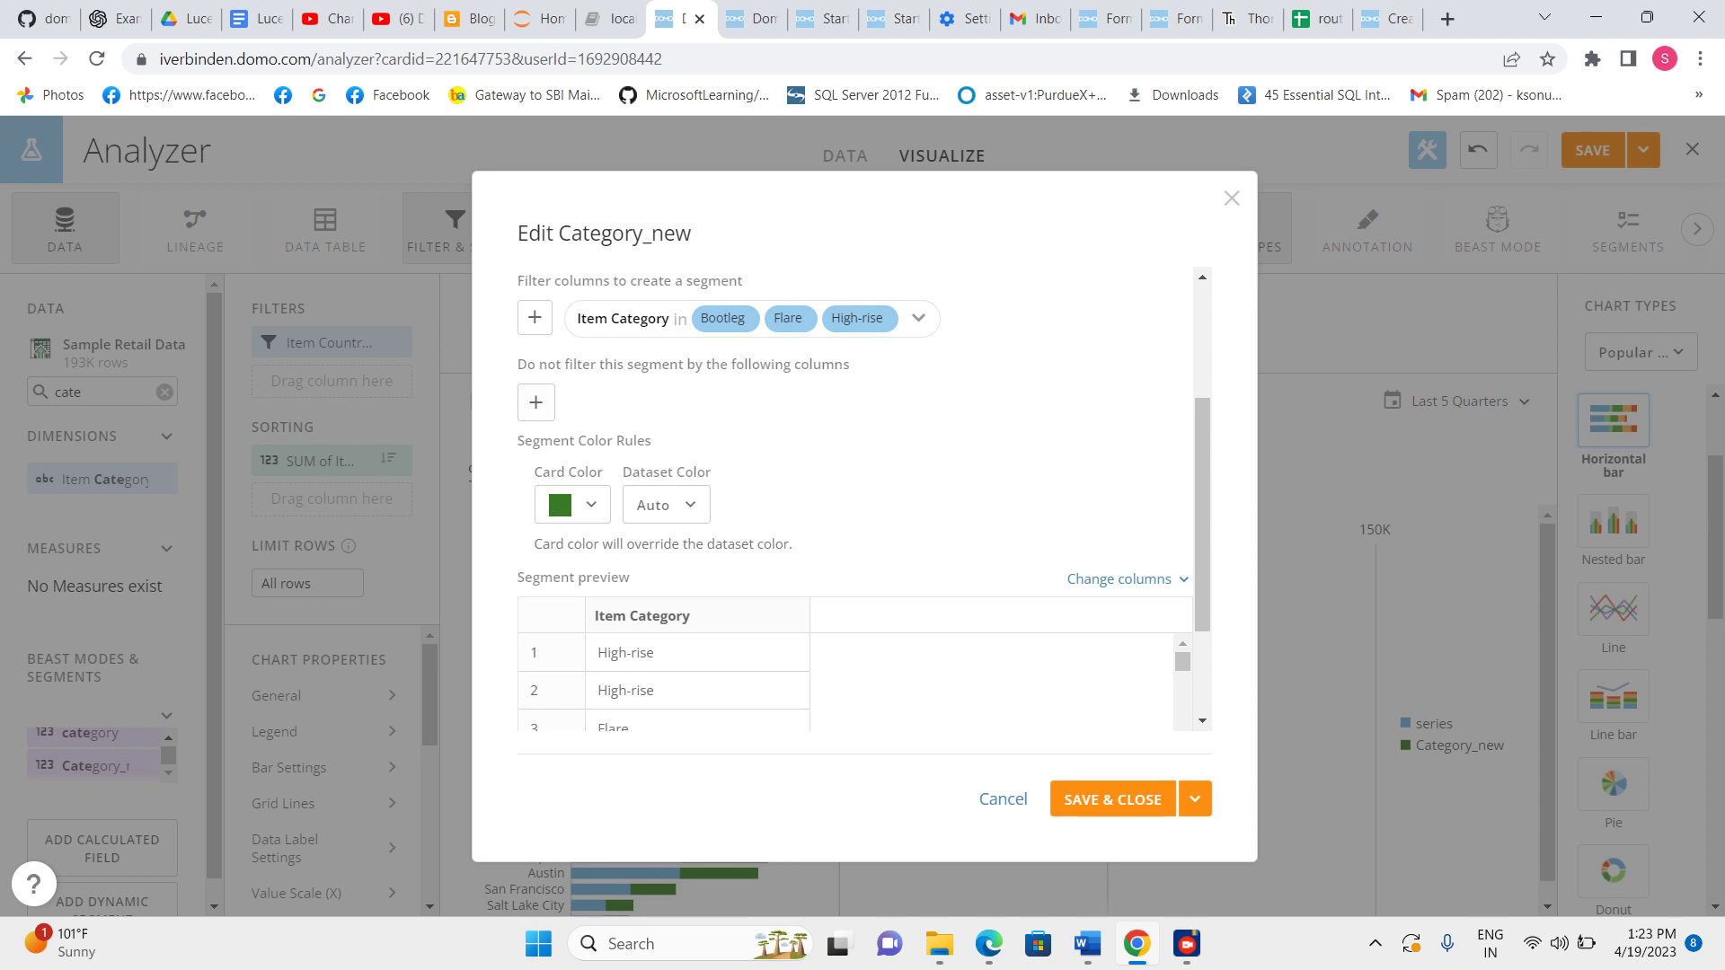
click(536, 402)
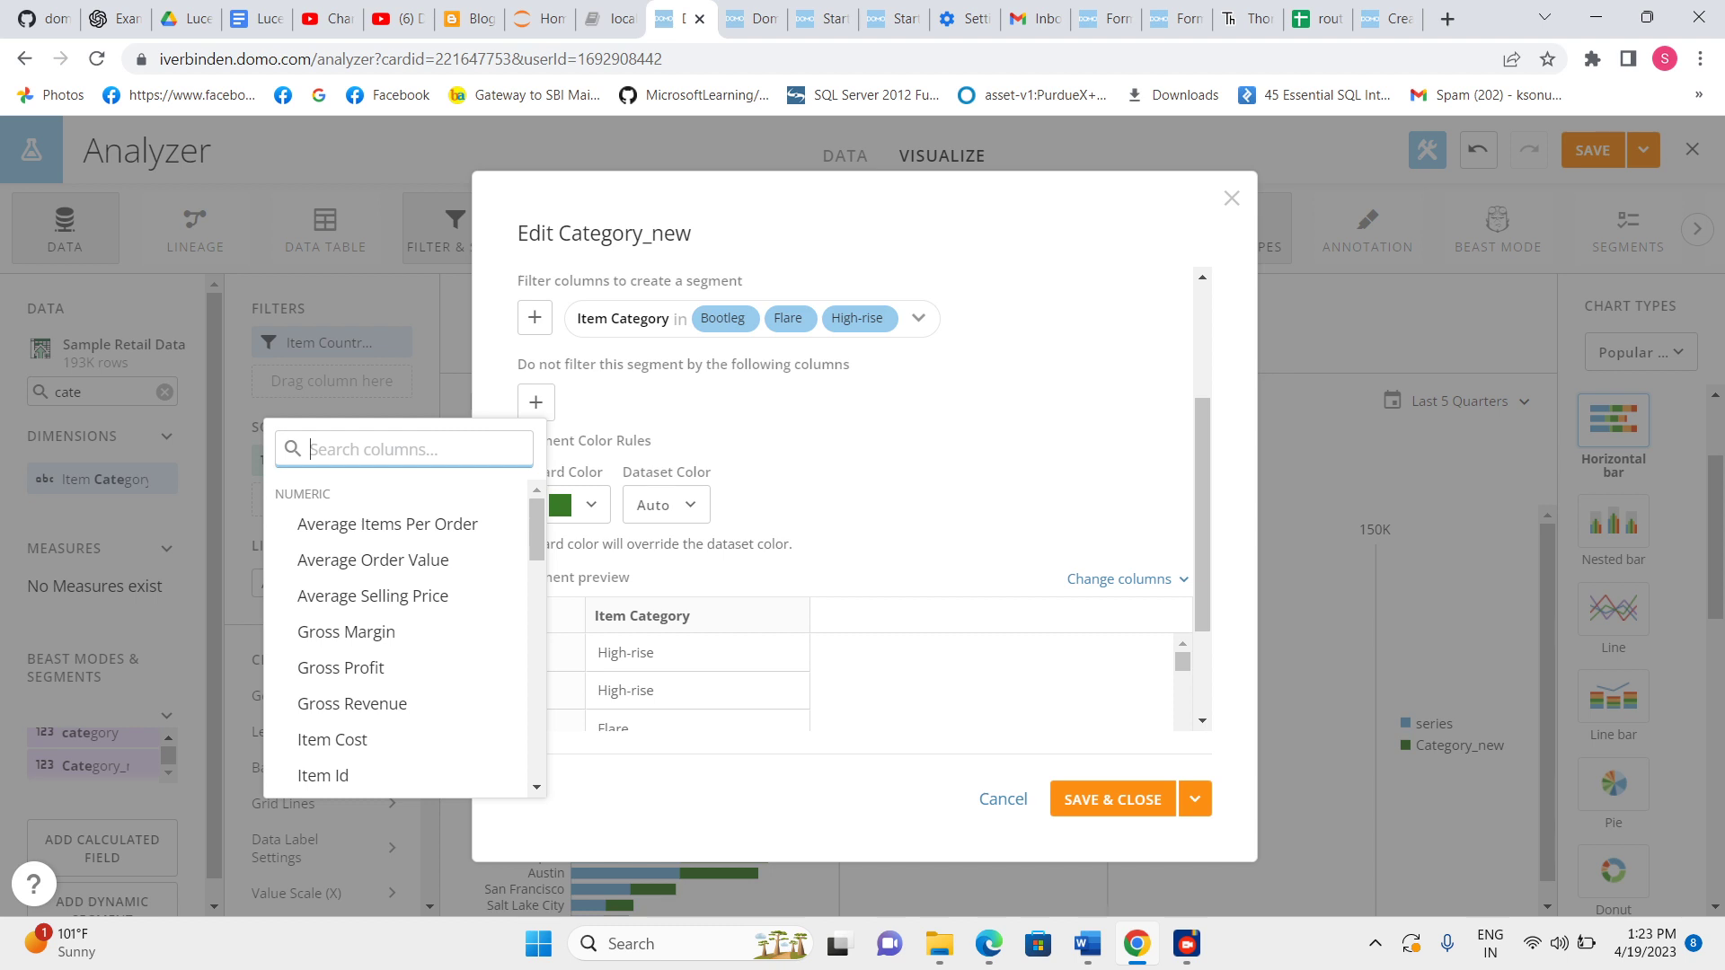
scroll(404, 635, down, 5)
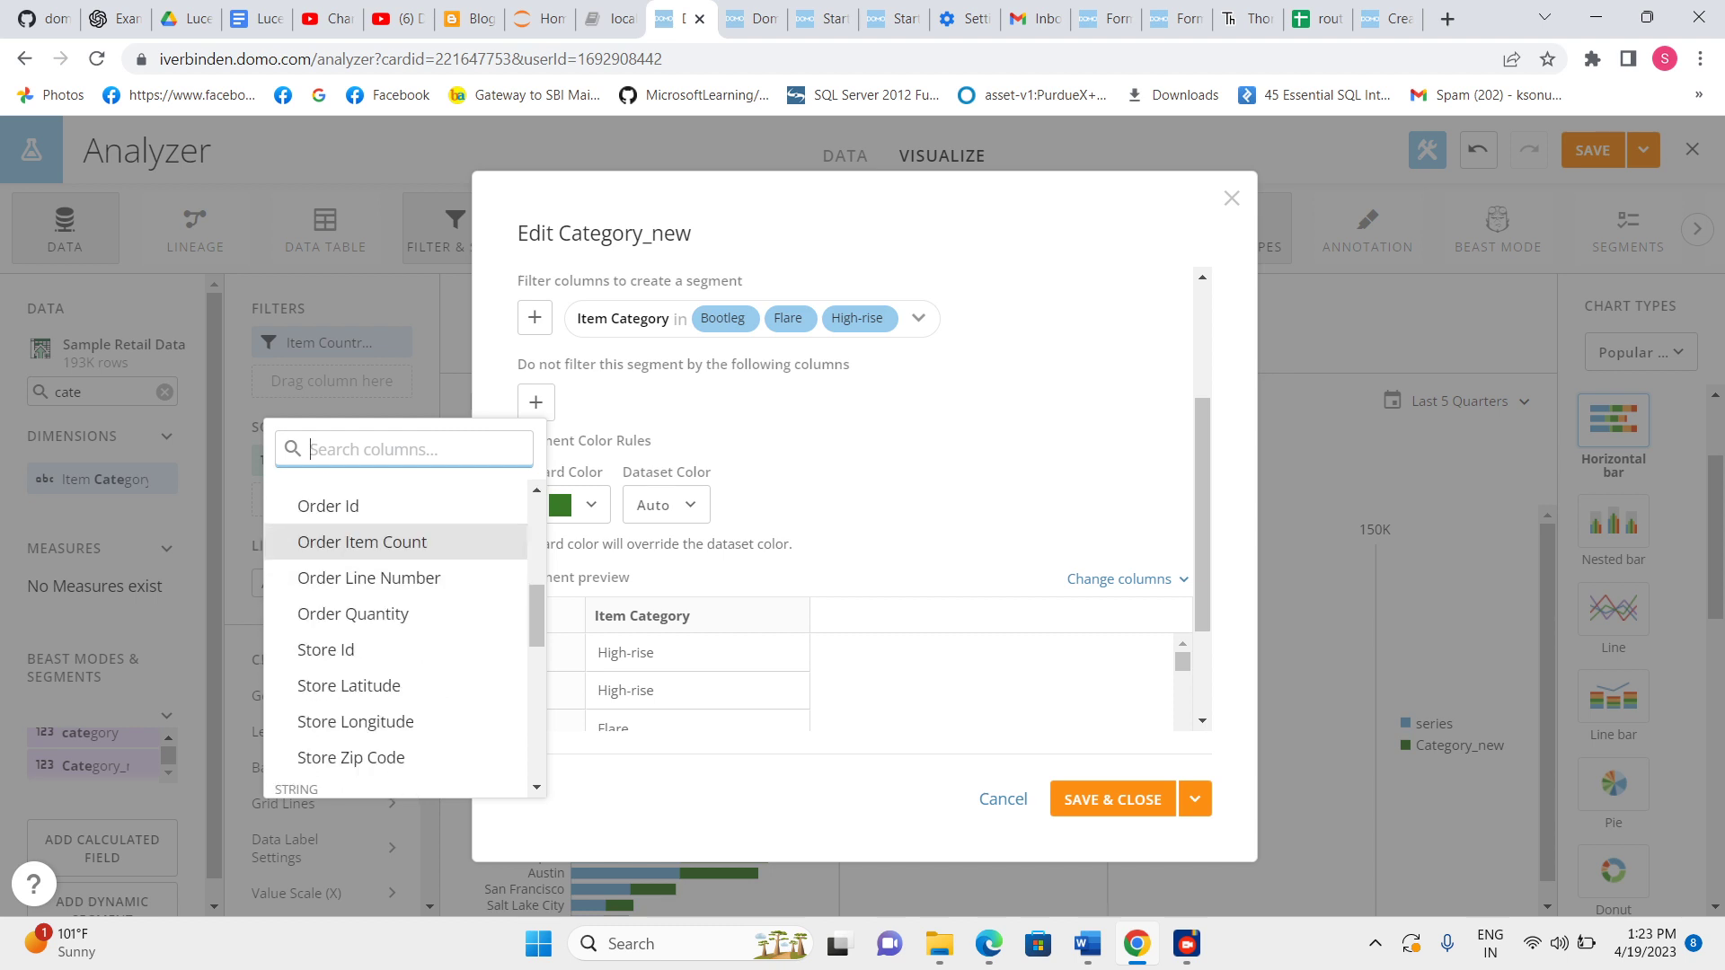
scroll(404, 647, up, 2)
scroll(405, 647, down, 3)
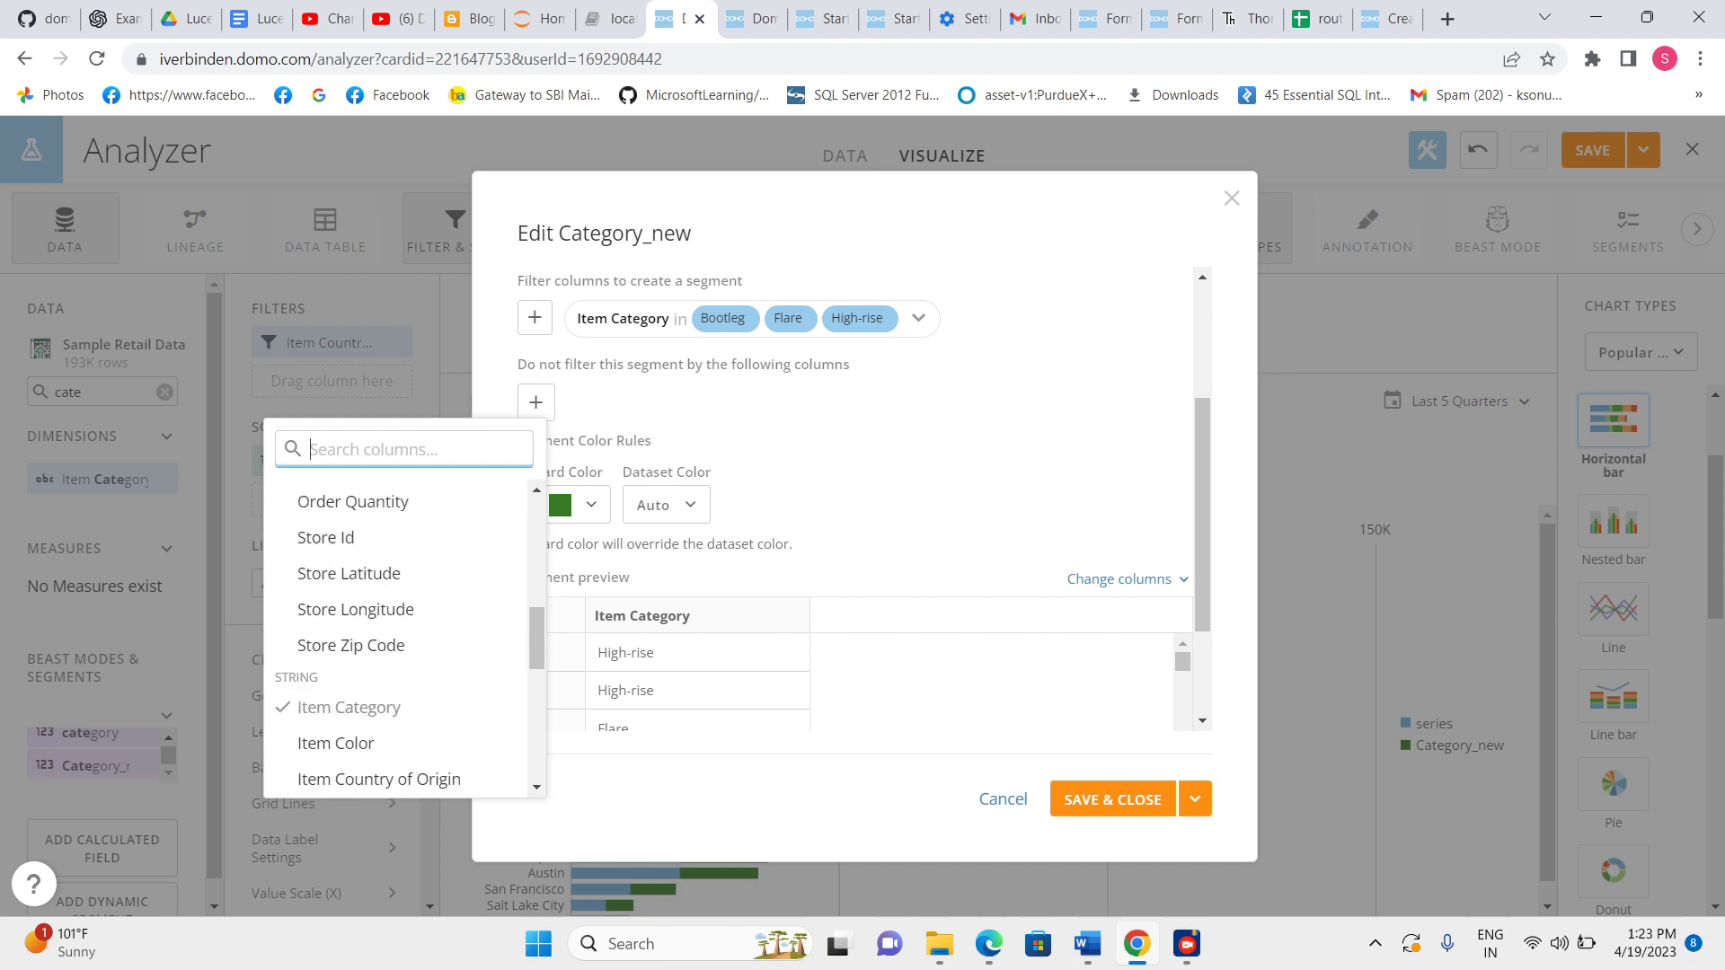
scroll(404, 646, down, 2)
scroll(404, 666, up, 3)
scroll(404, 666, up, 2)
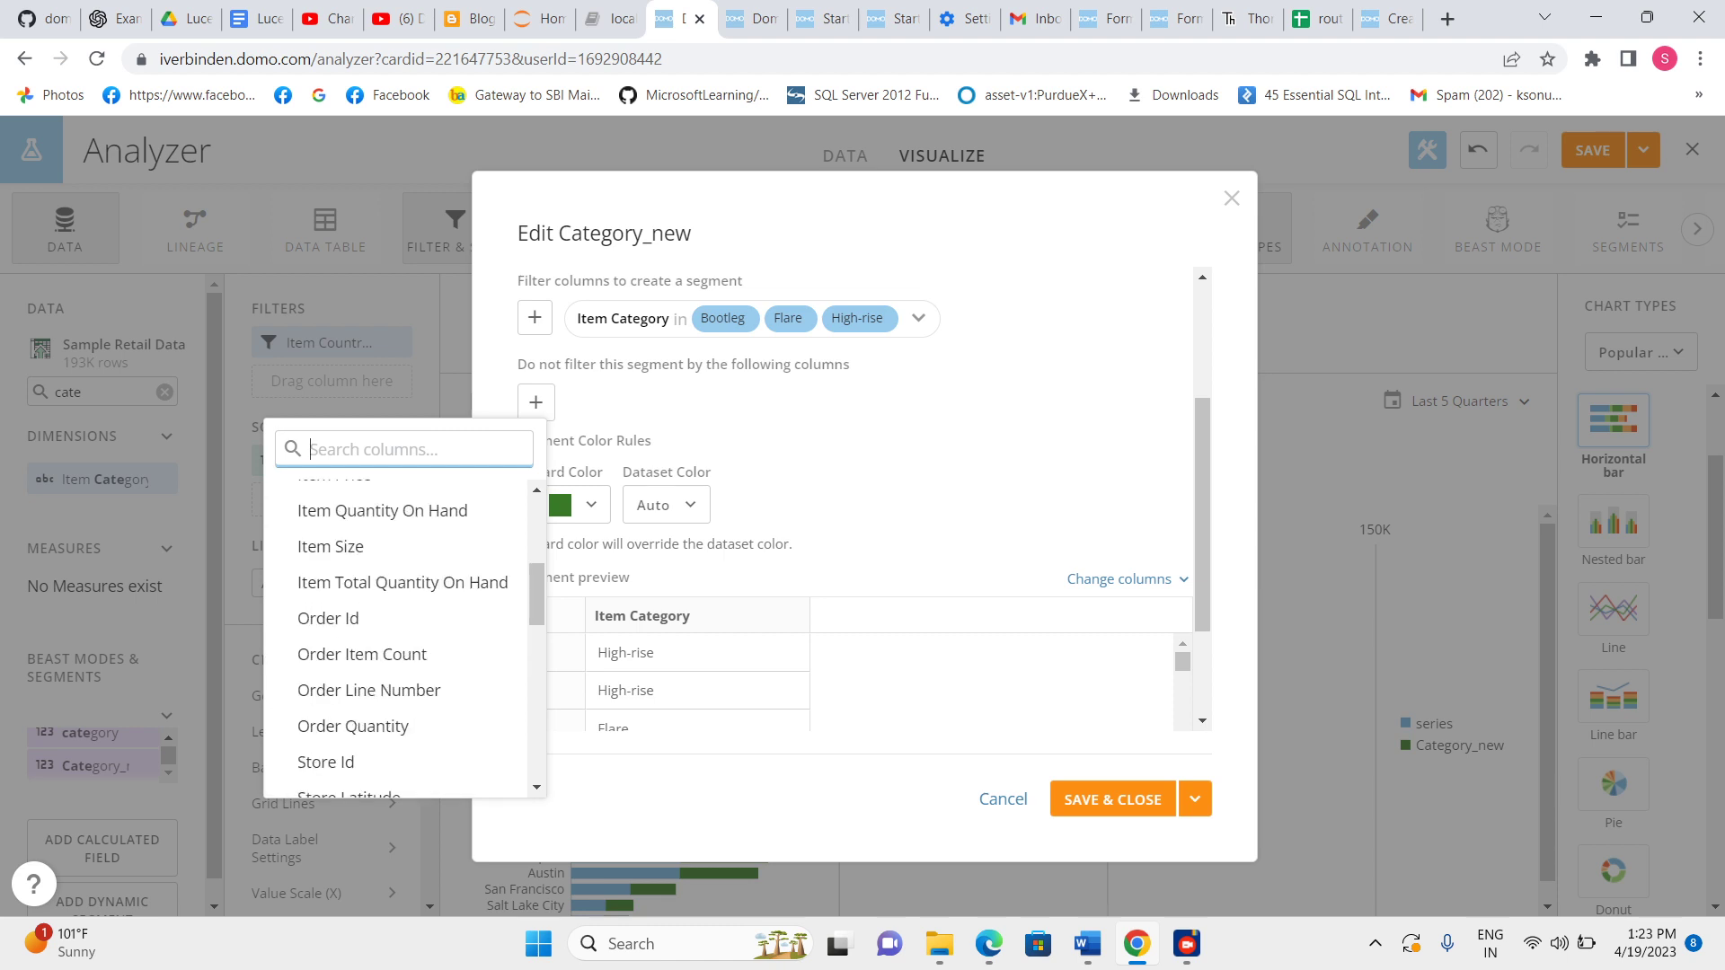
scroll(405, 766, up, 2)
scroll(404, 768, up, 2)
scroll(404, 768, down, 5)
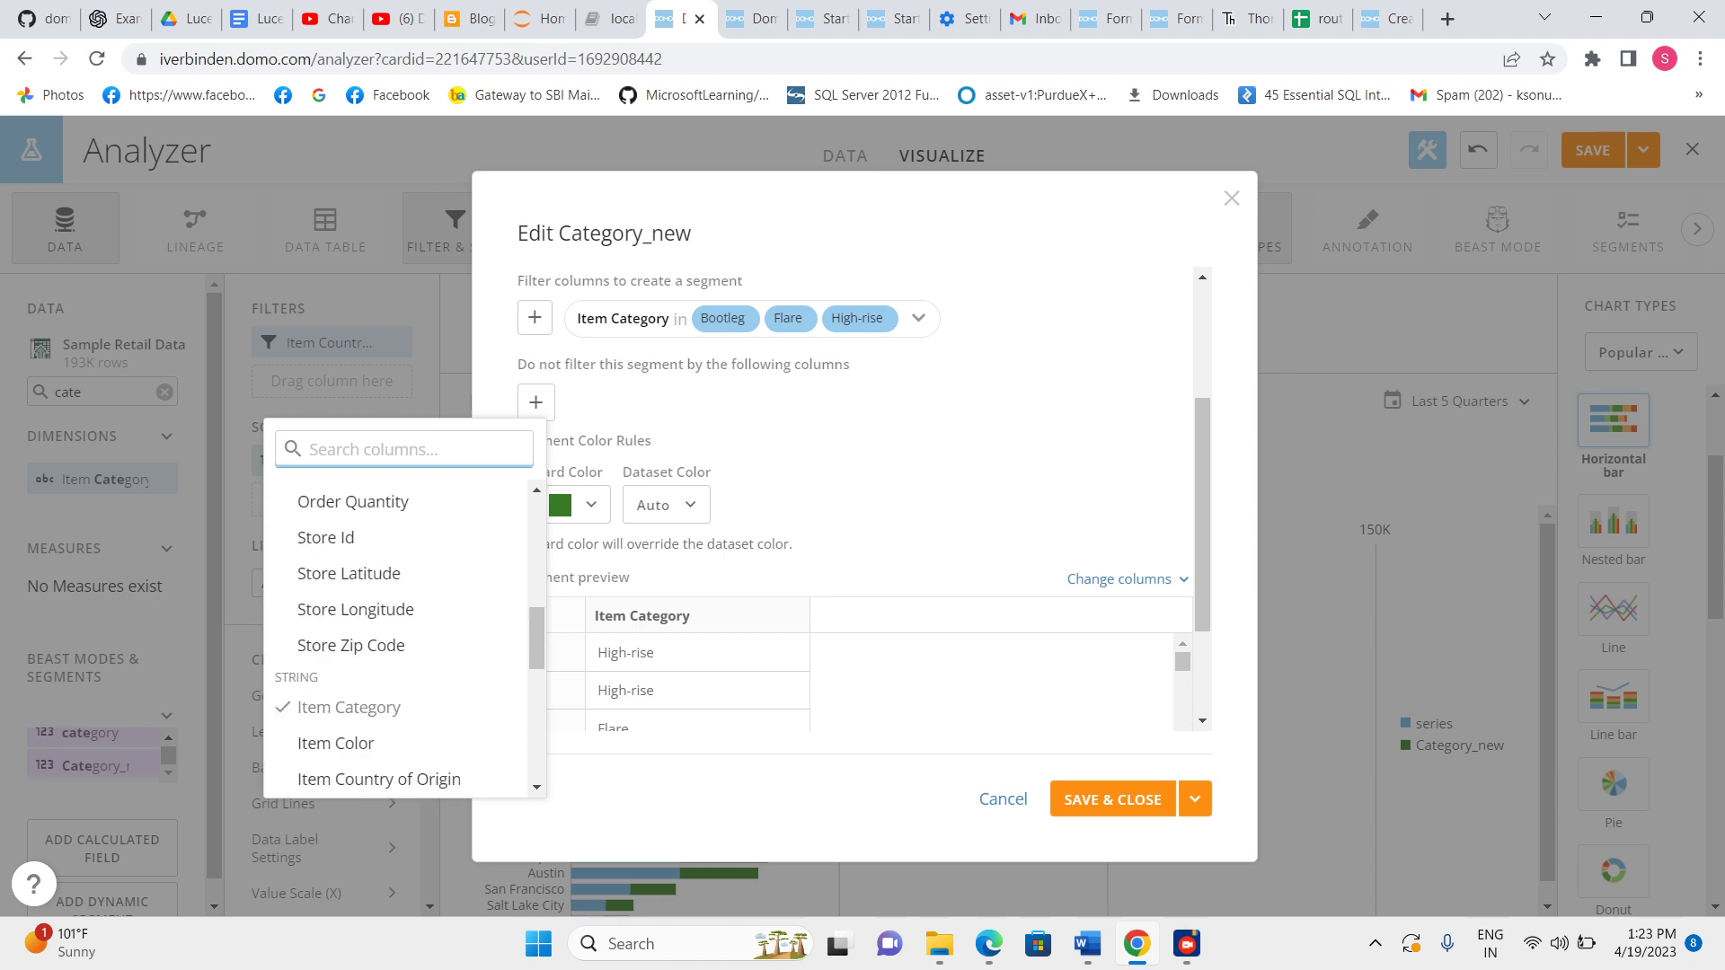
scroll(405, 768, down, 2)
scroll(404, 768, up, 1)
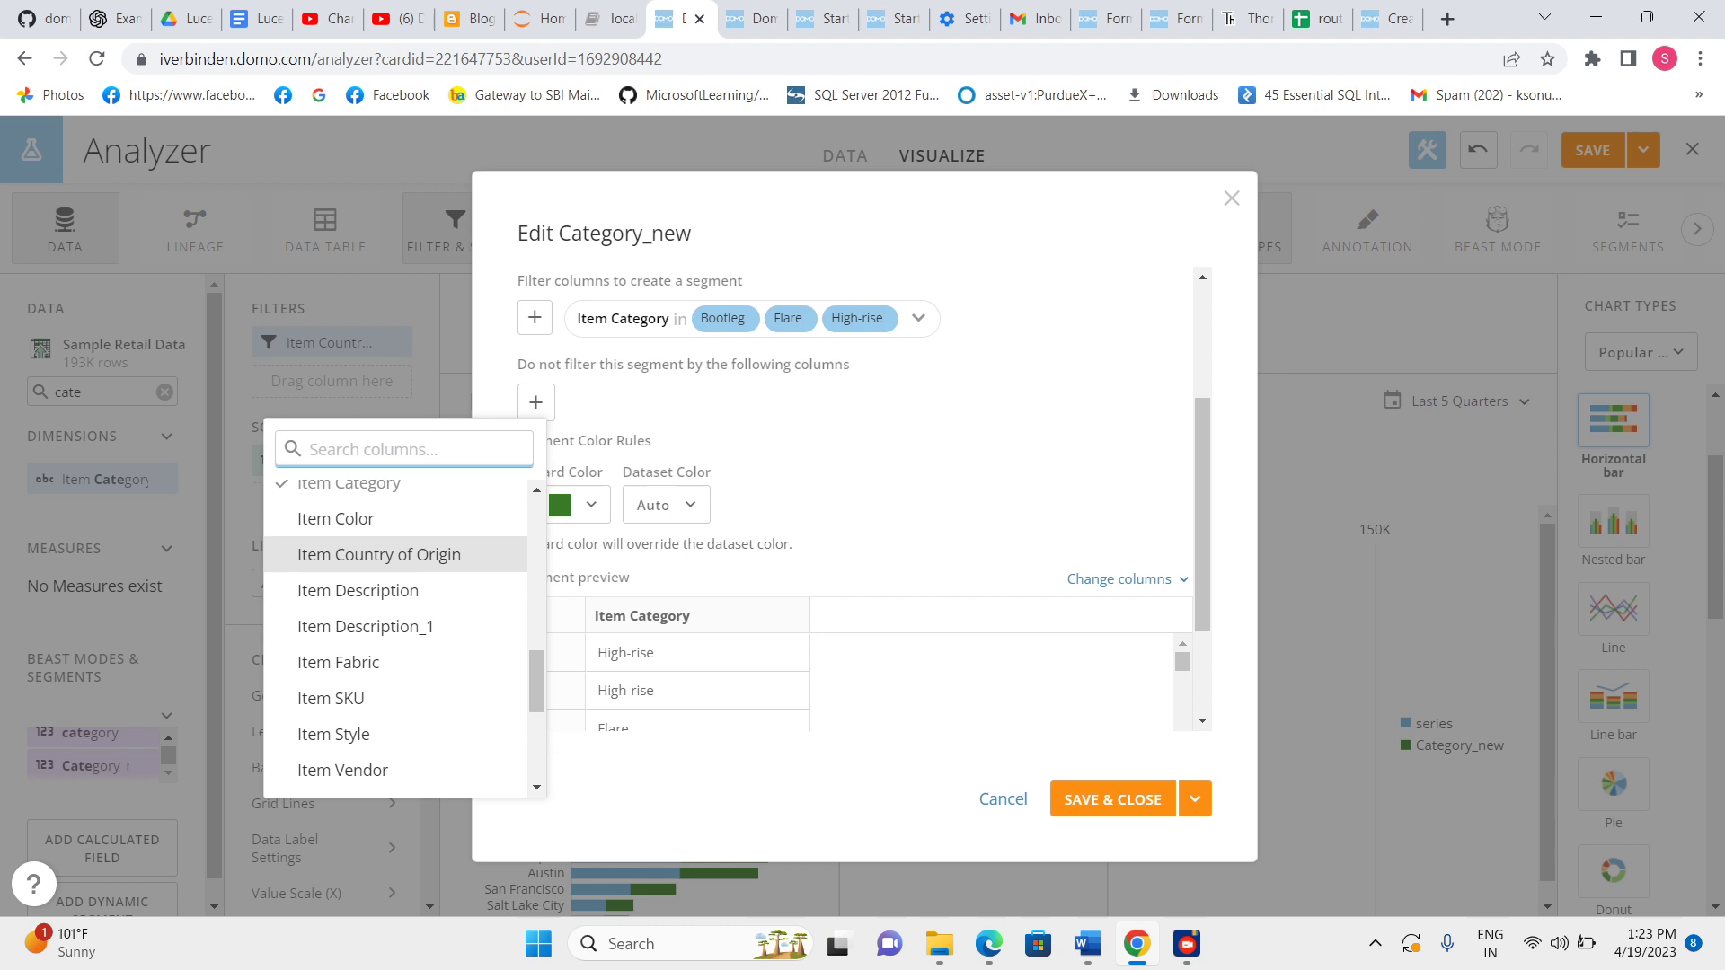
click(379, 555)
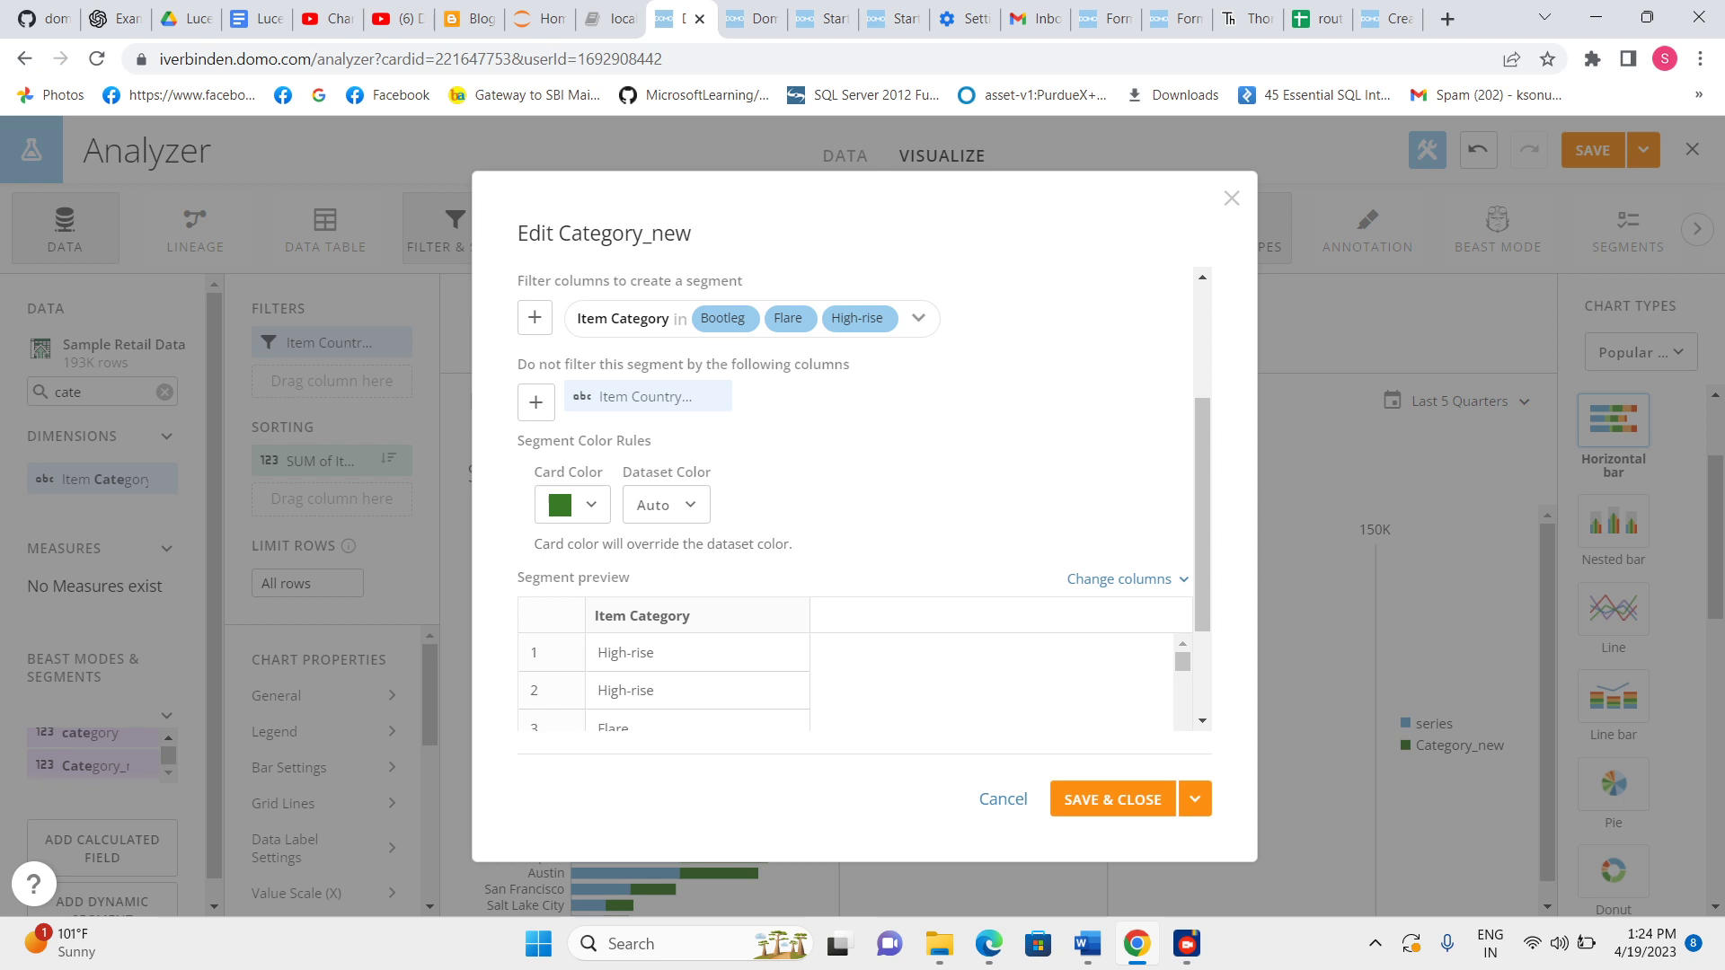
Save and close Category_new, then reselect the field search text.
click(1112, 799)
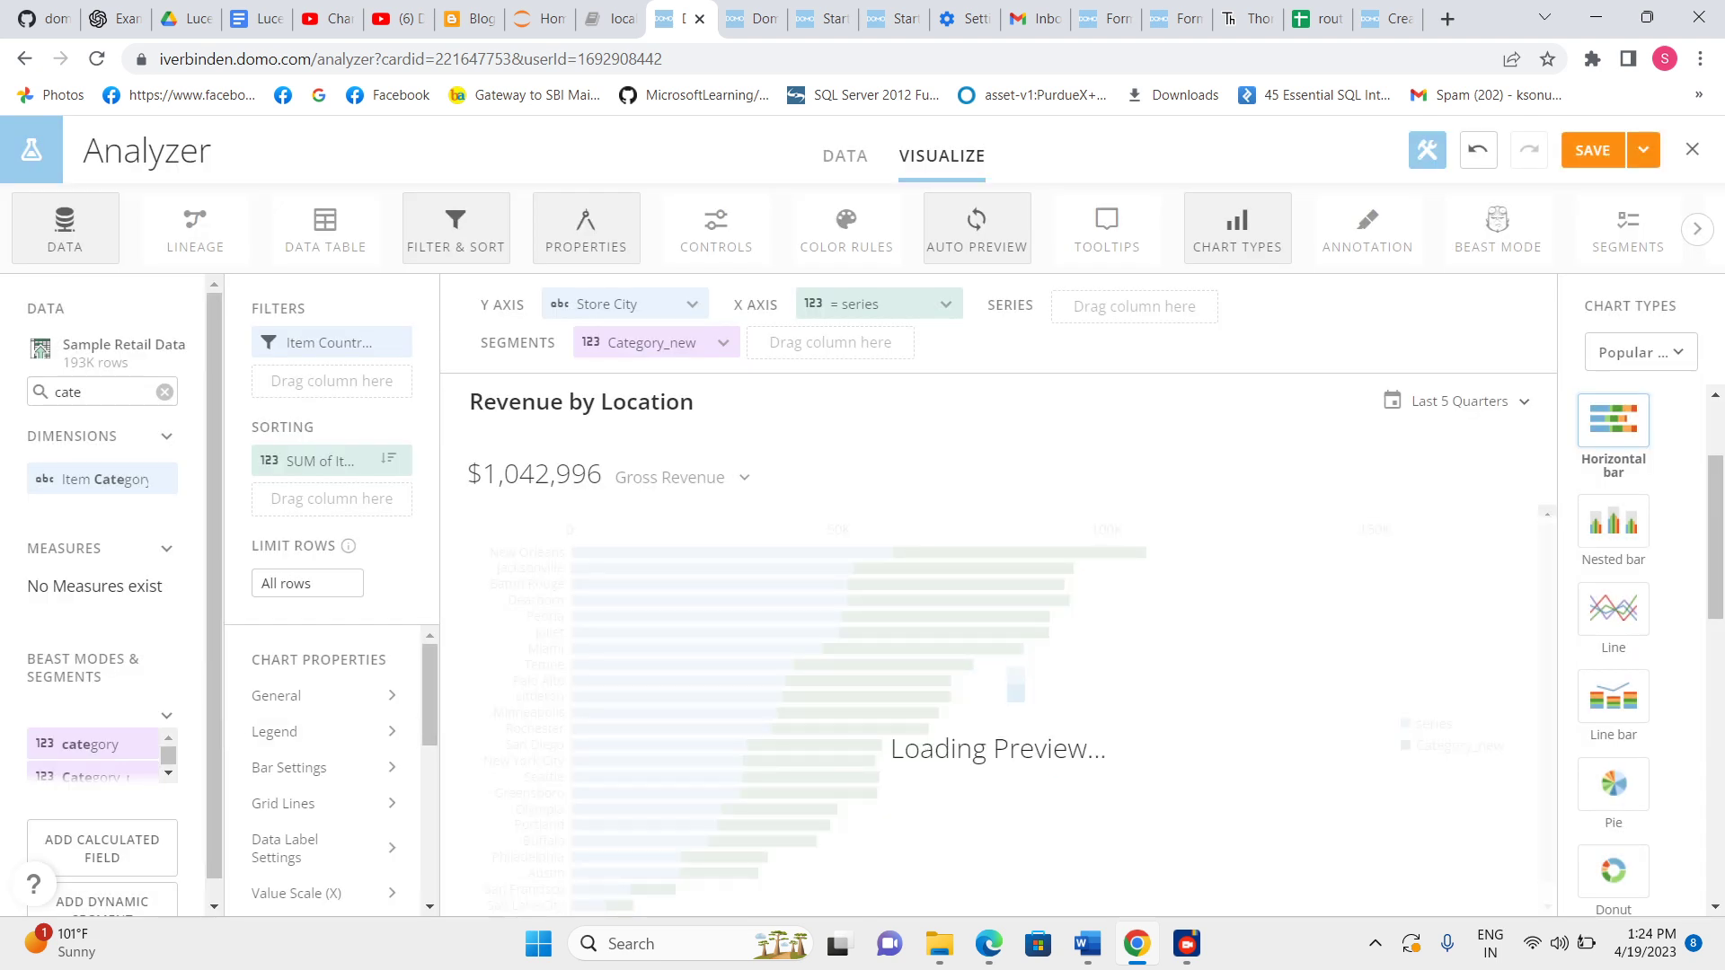
double_click(68, 392)
text(i)
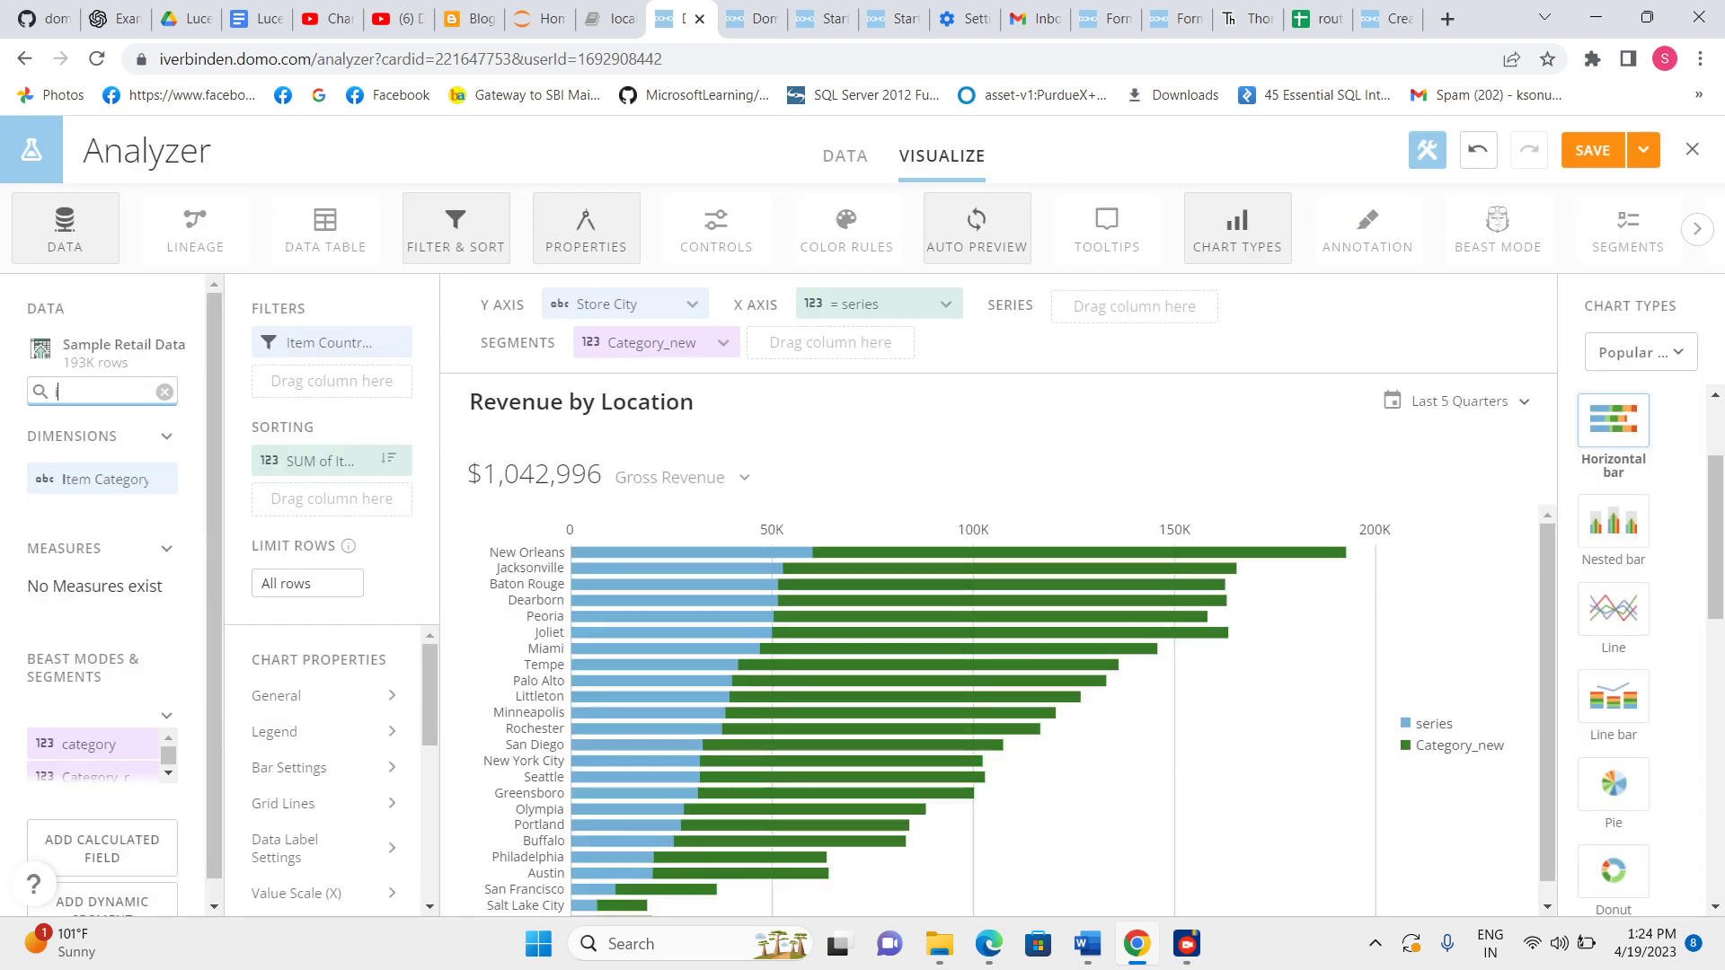
text(tem c)
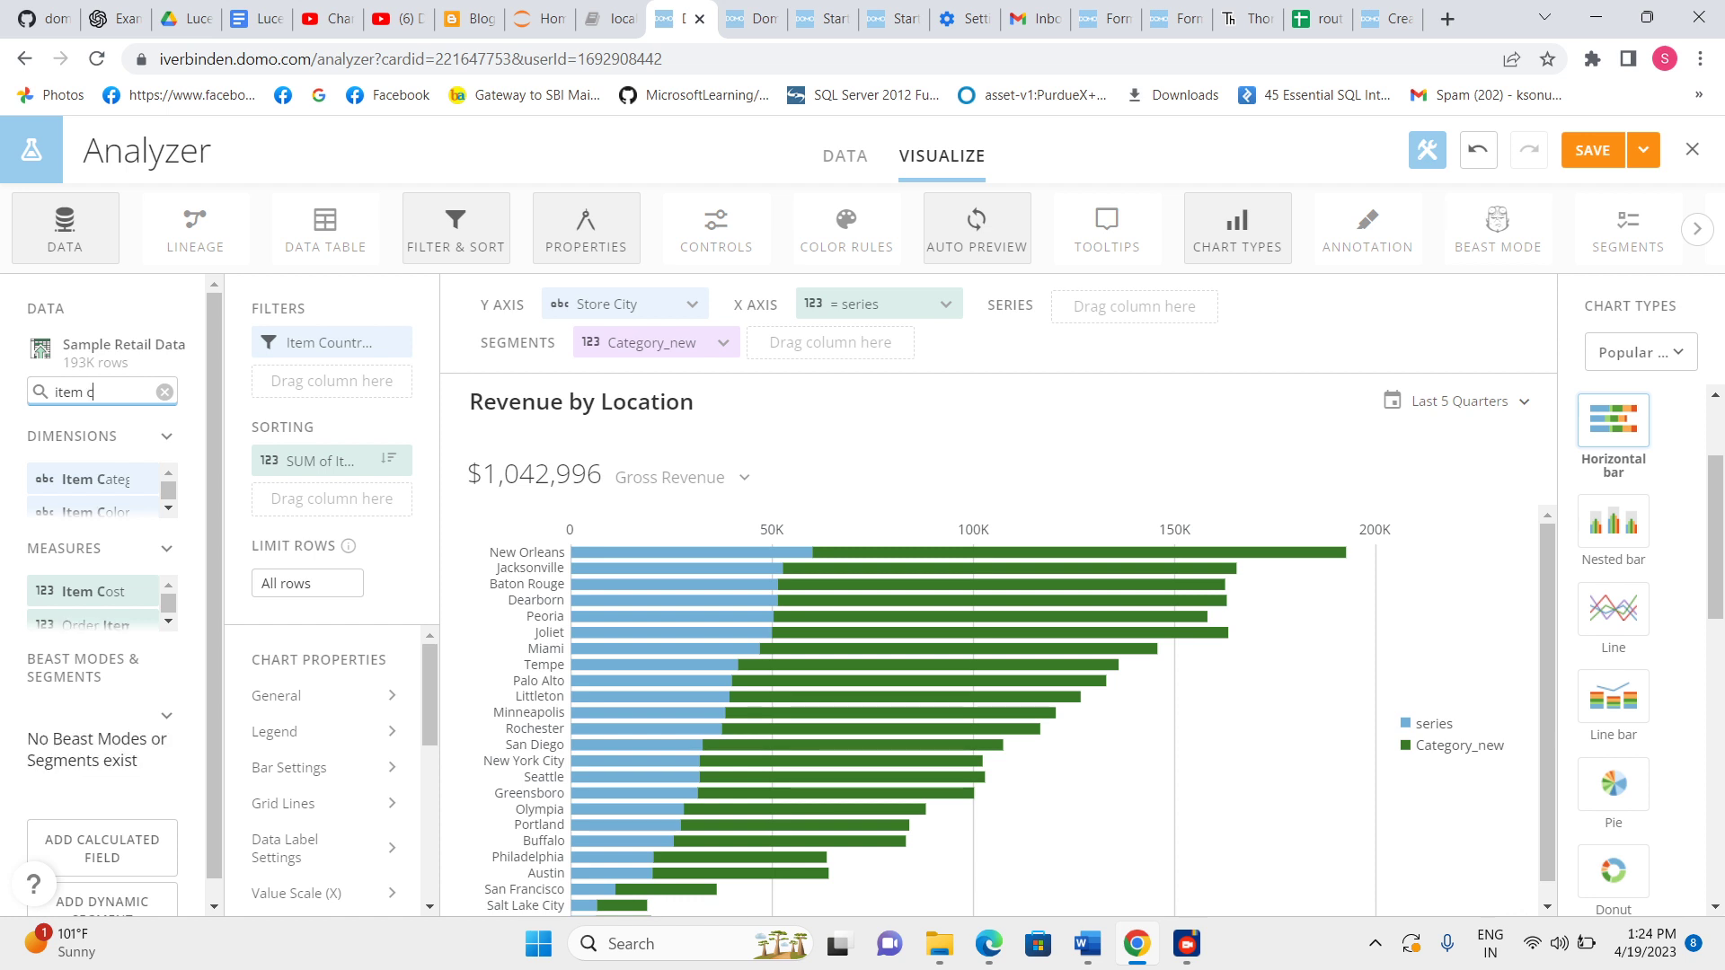
click(168, 508)
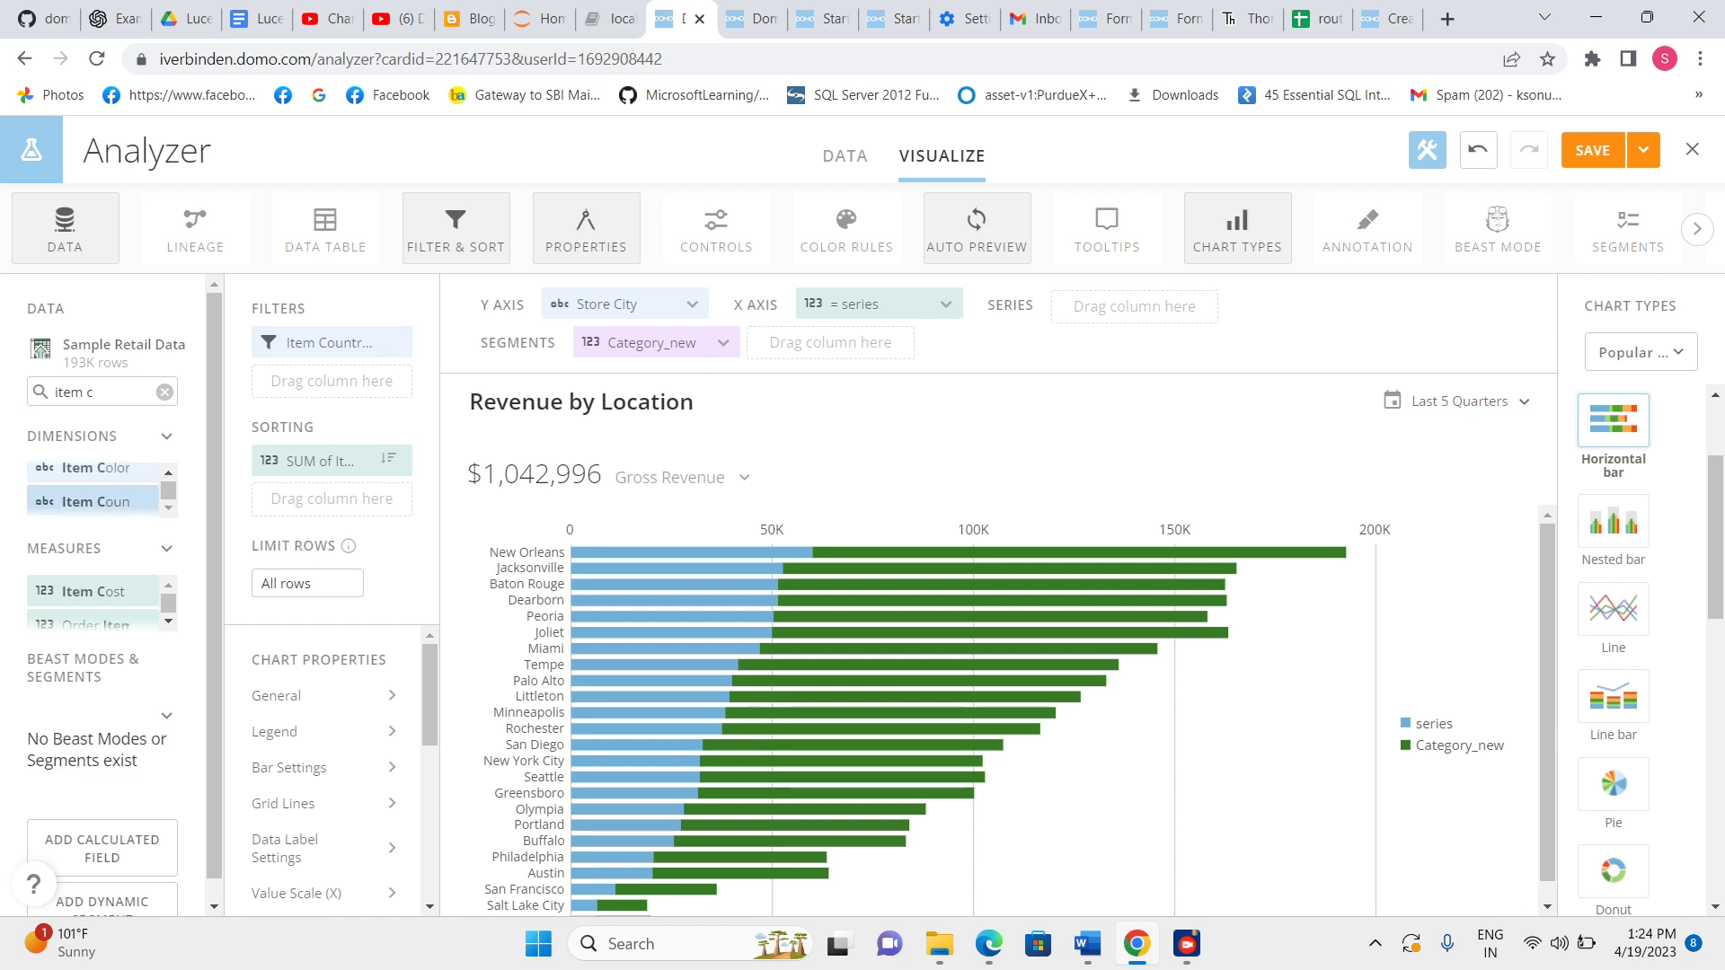
Switch the Item Country of Origin filter from Vietnam to United States.
click(331, 343)
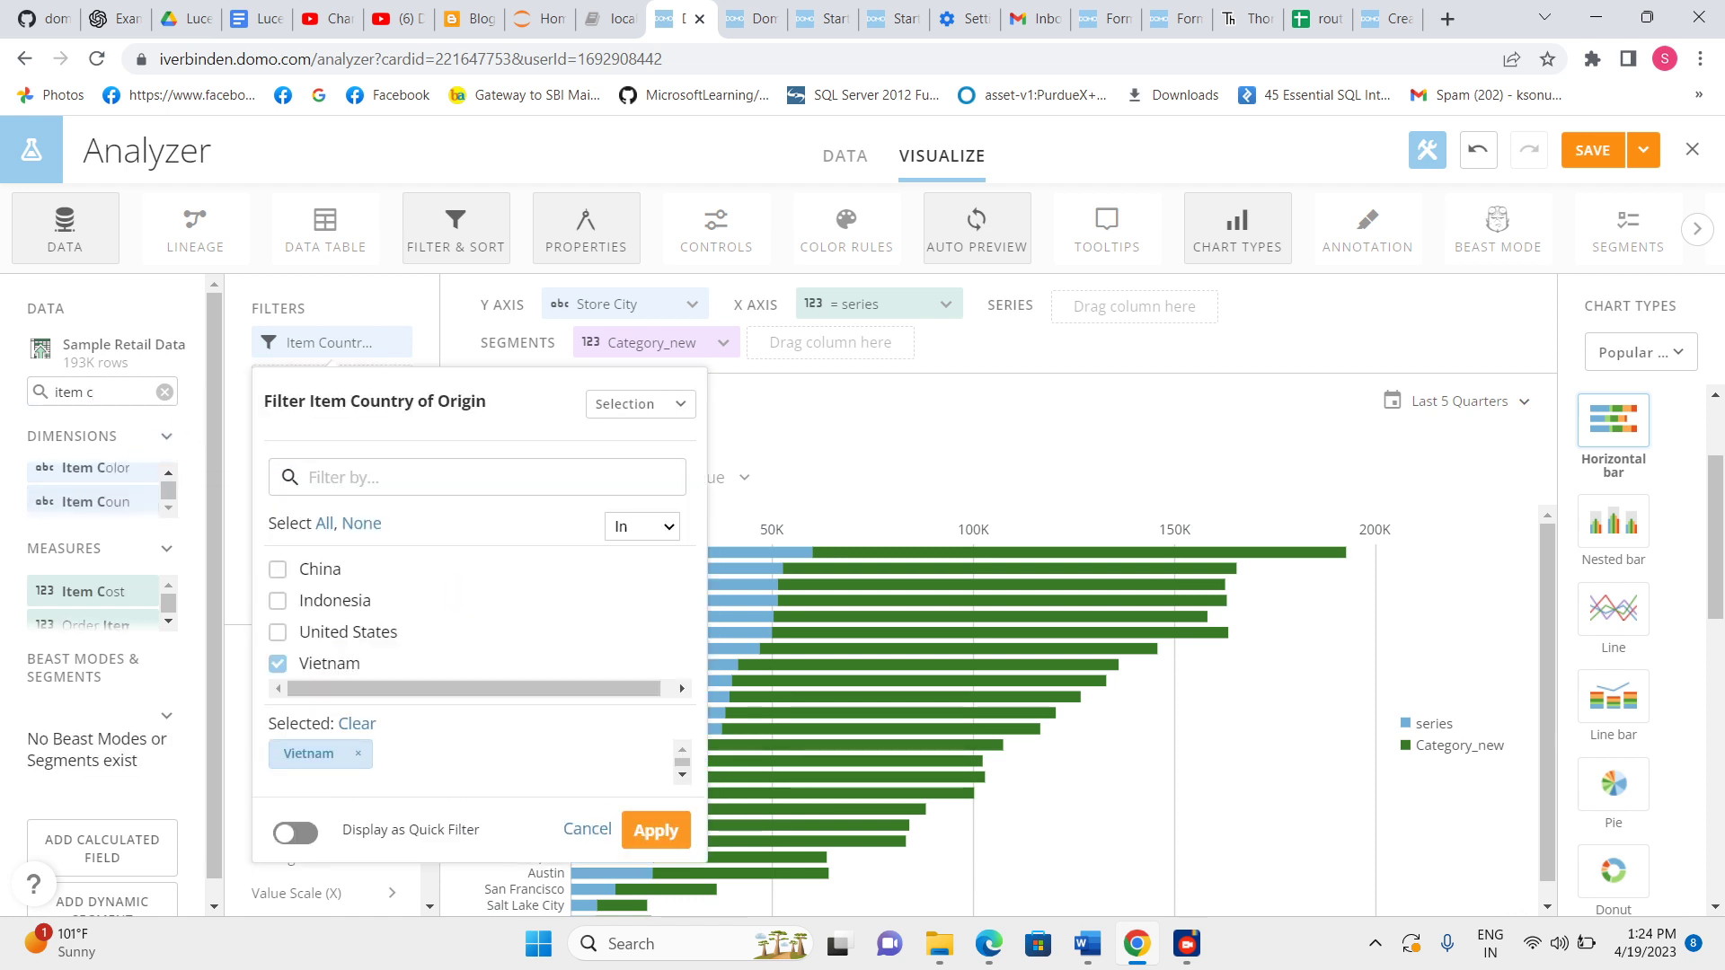
click(278, 663)
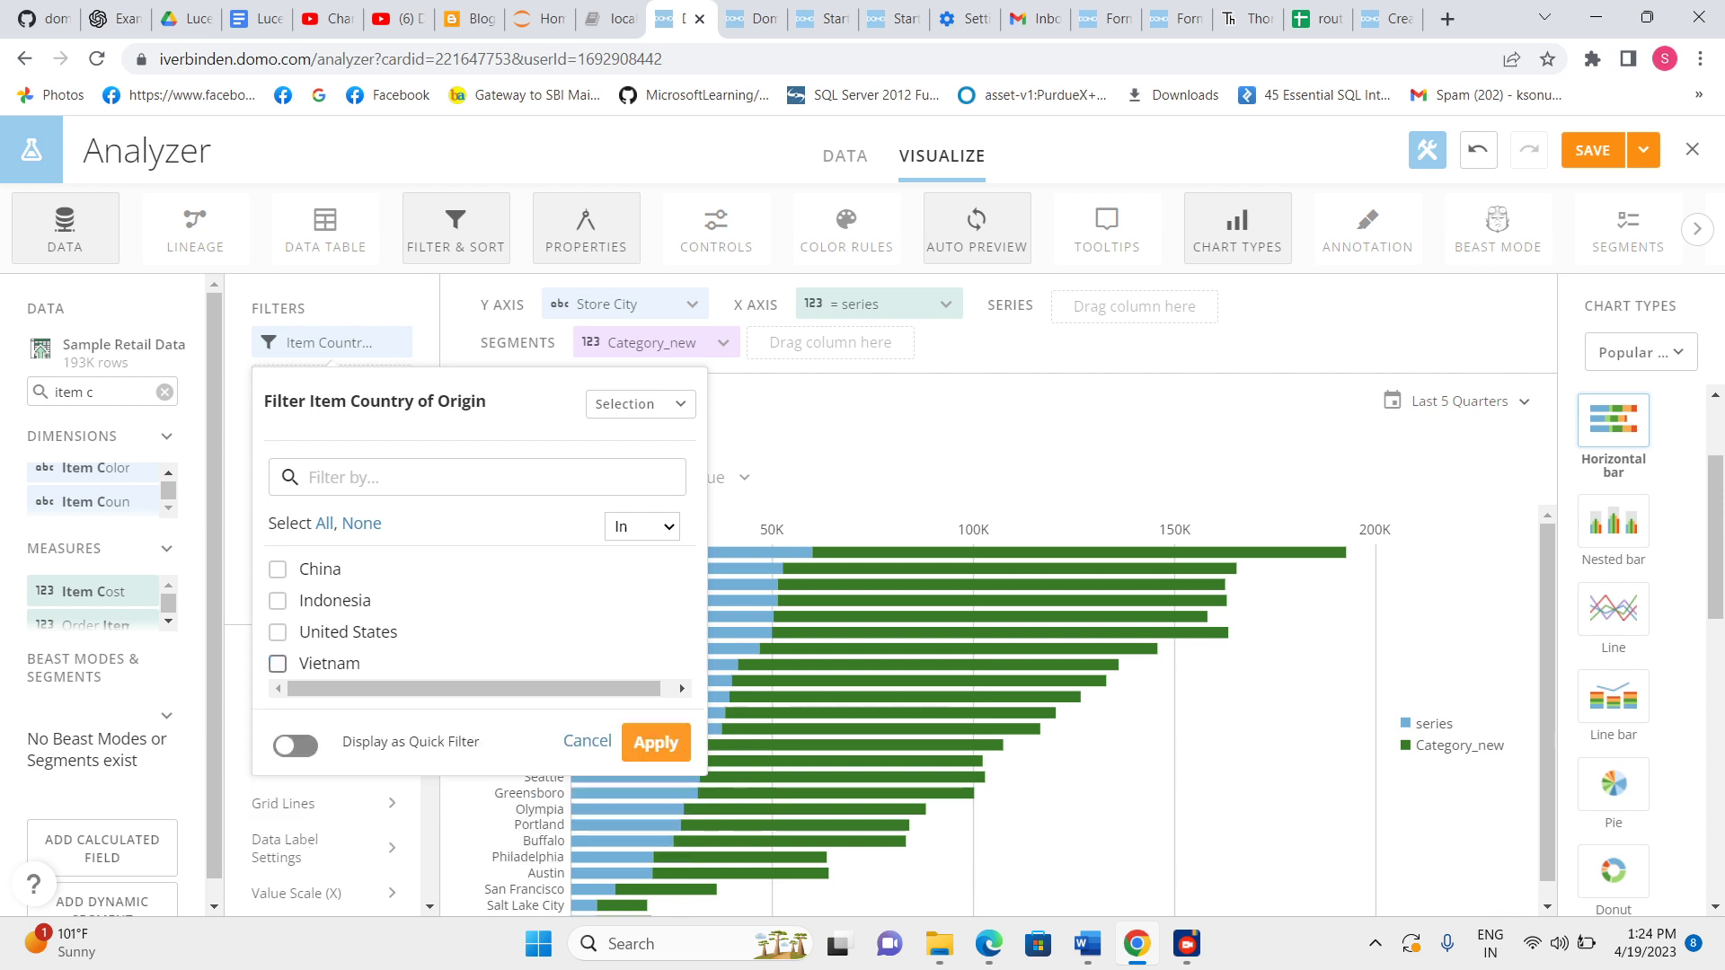
click(277, 633)
click(656, 830)
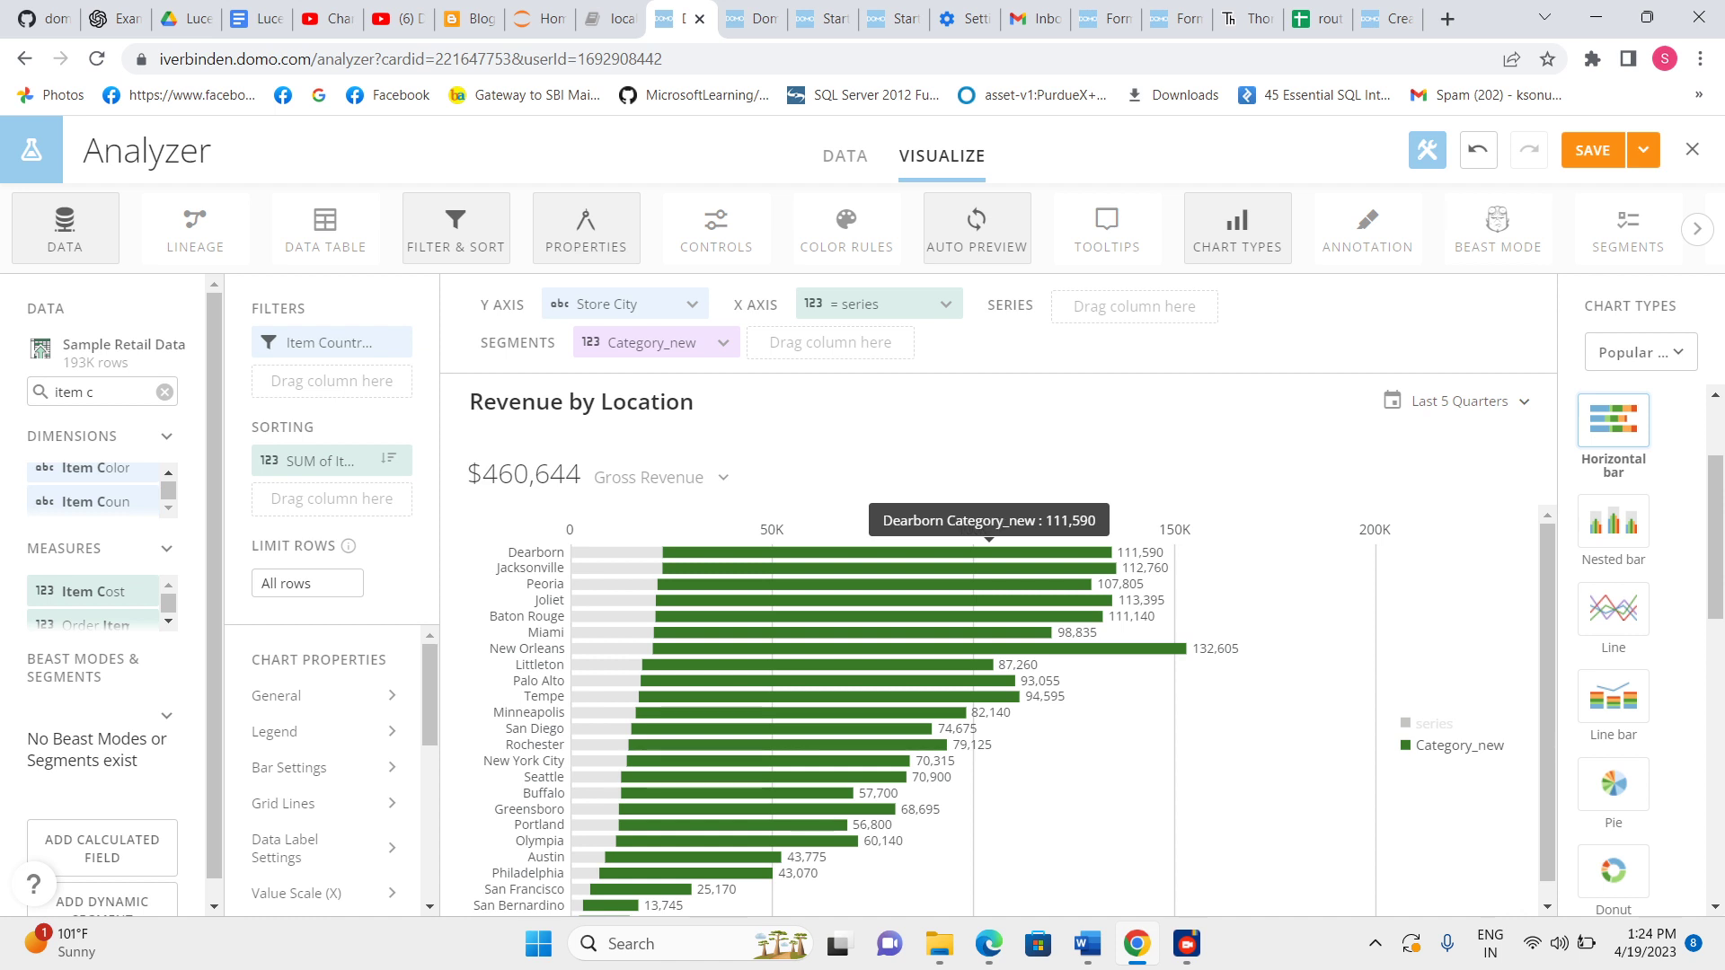
Uncheck United States and apply the country filter with no country selected.
click(325, 342)
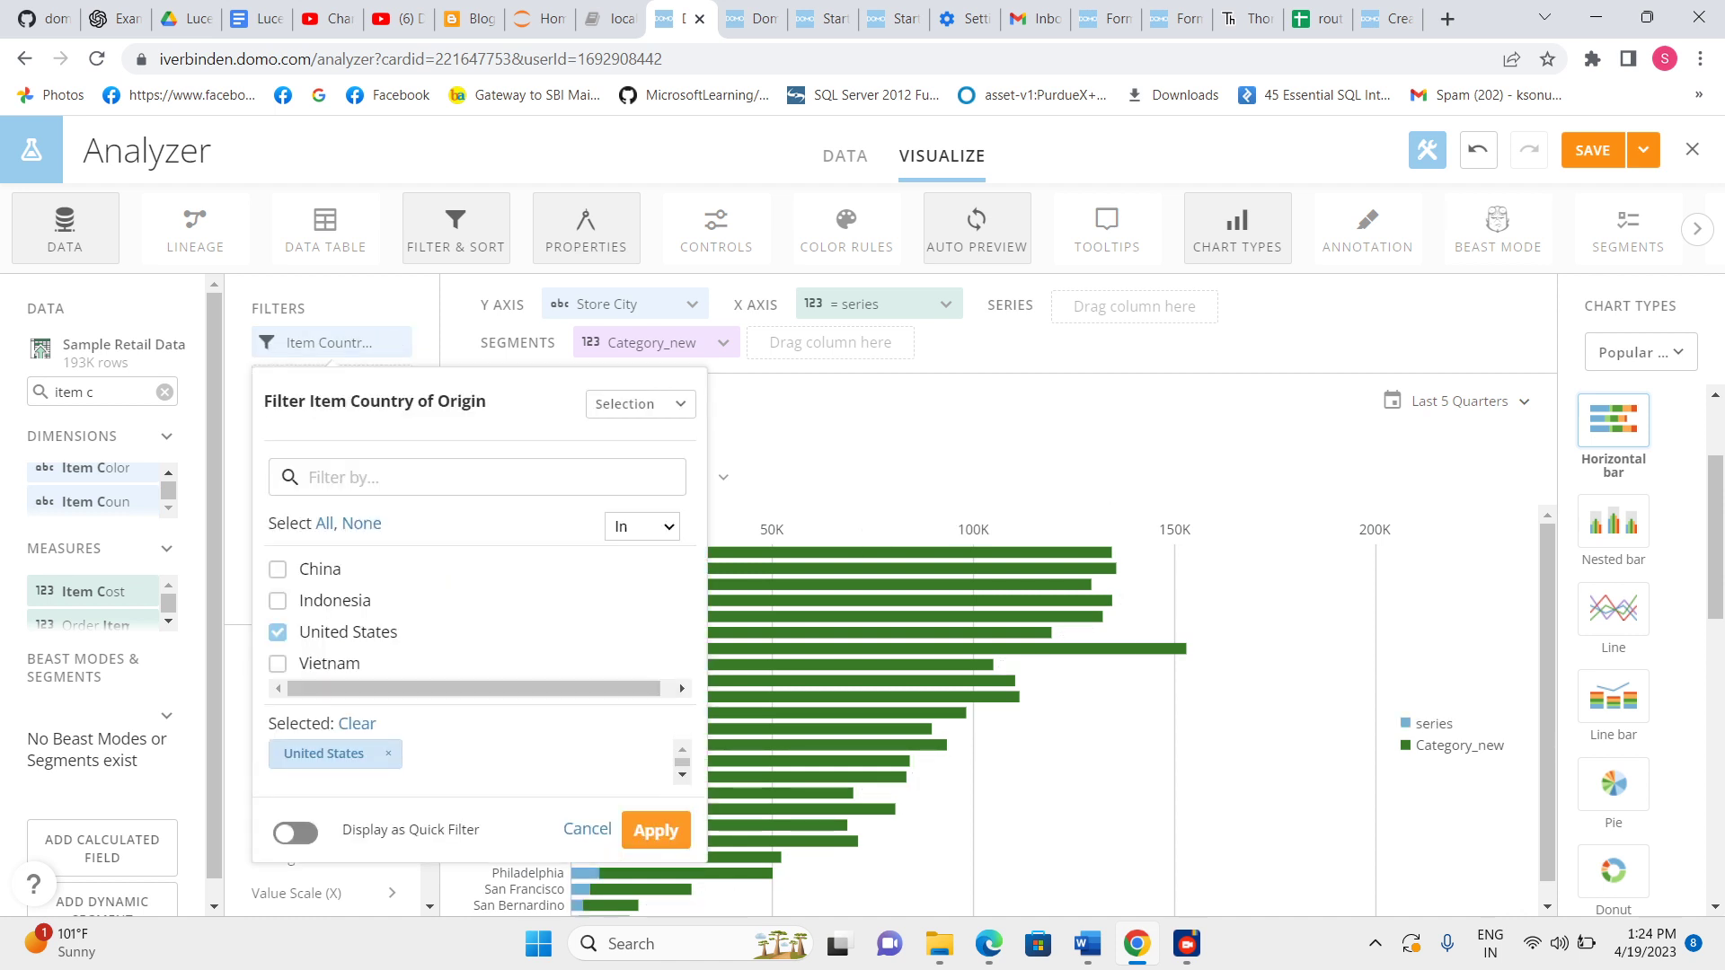
click(279, 631)
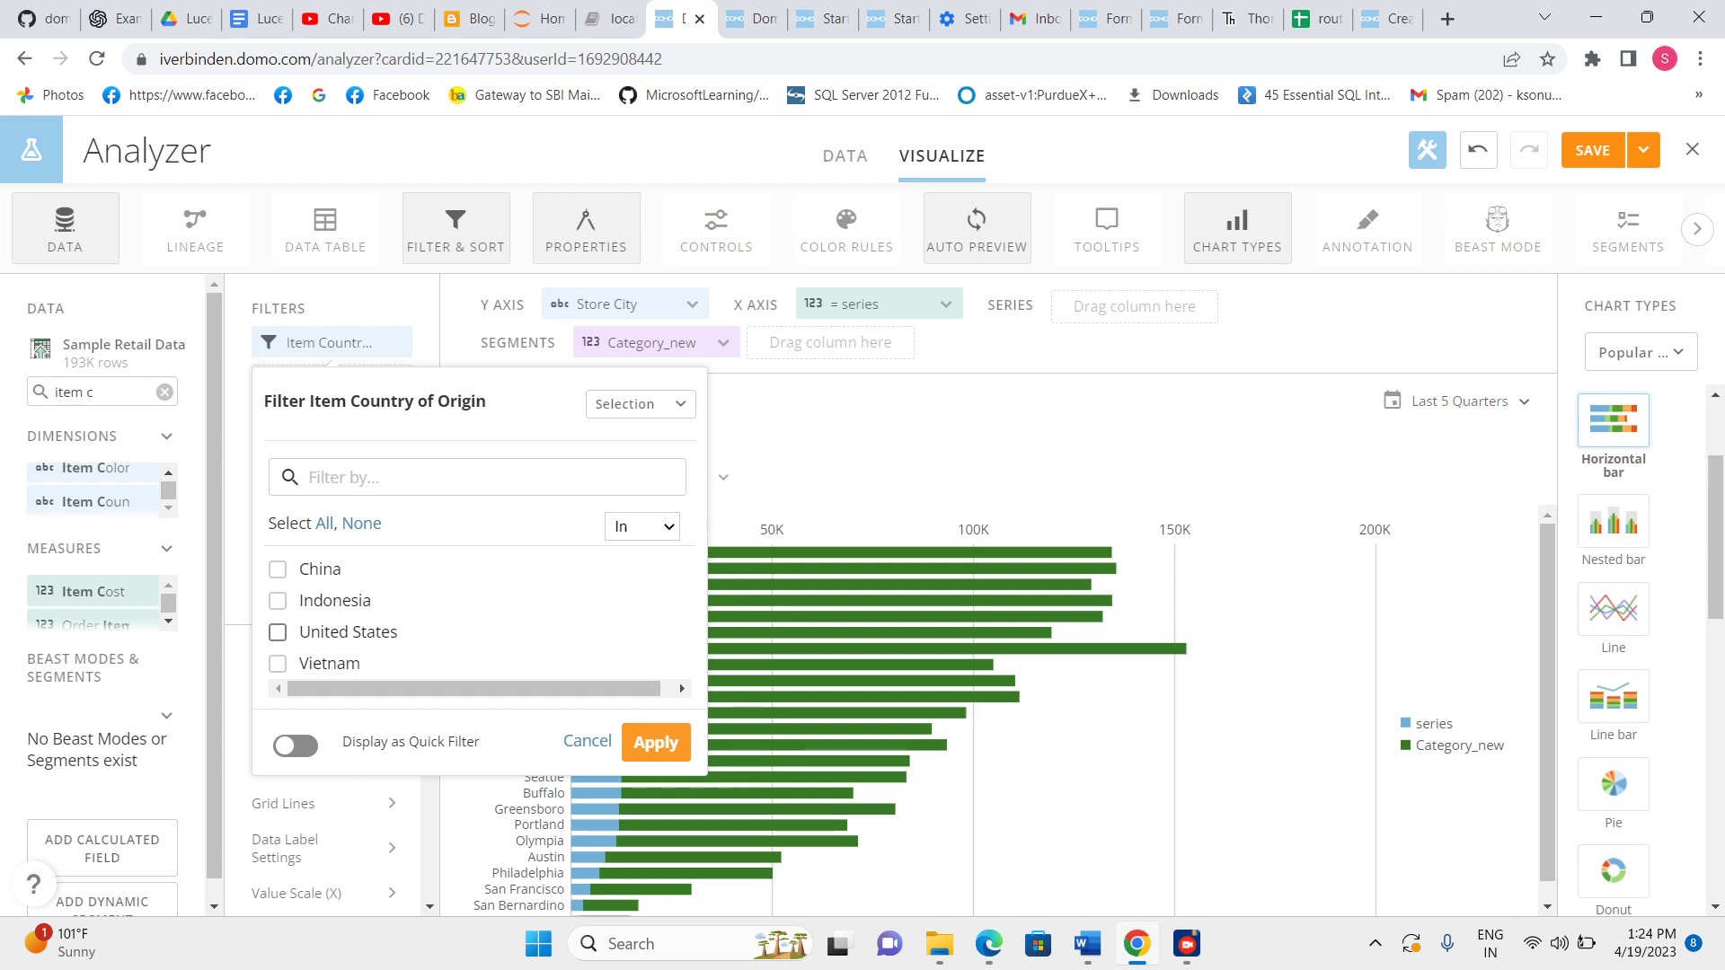
click(655, 742)
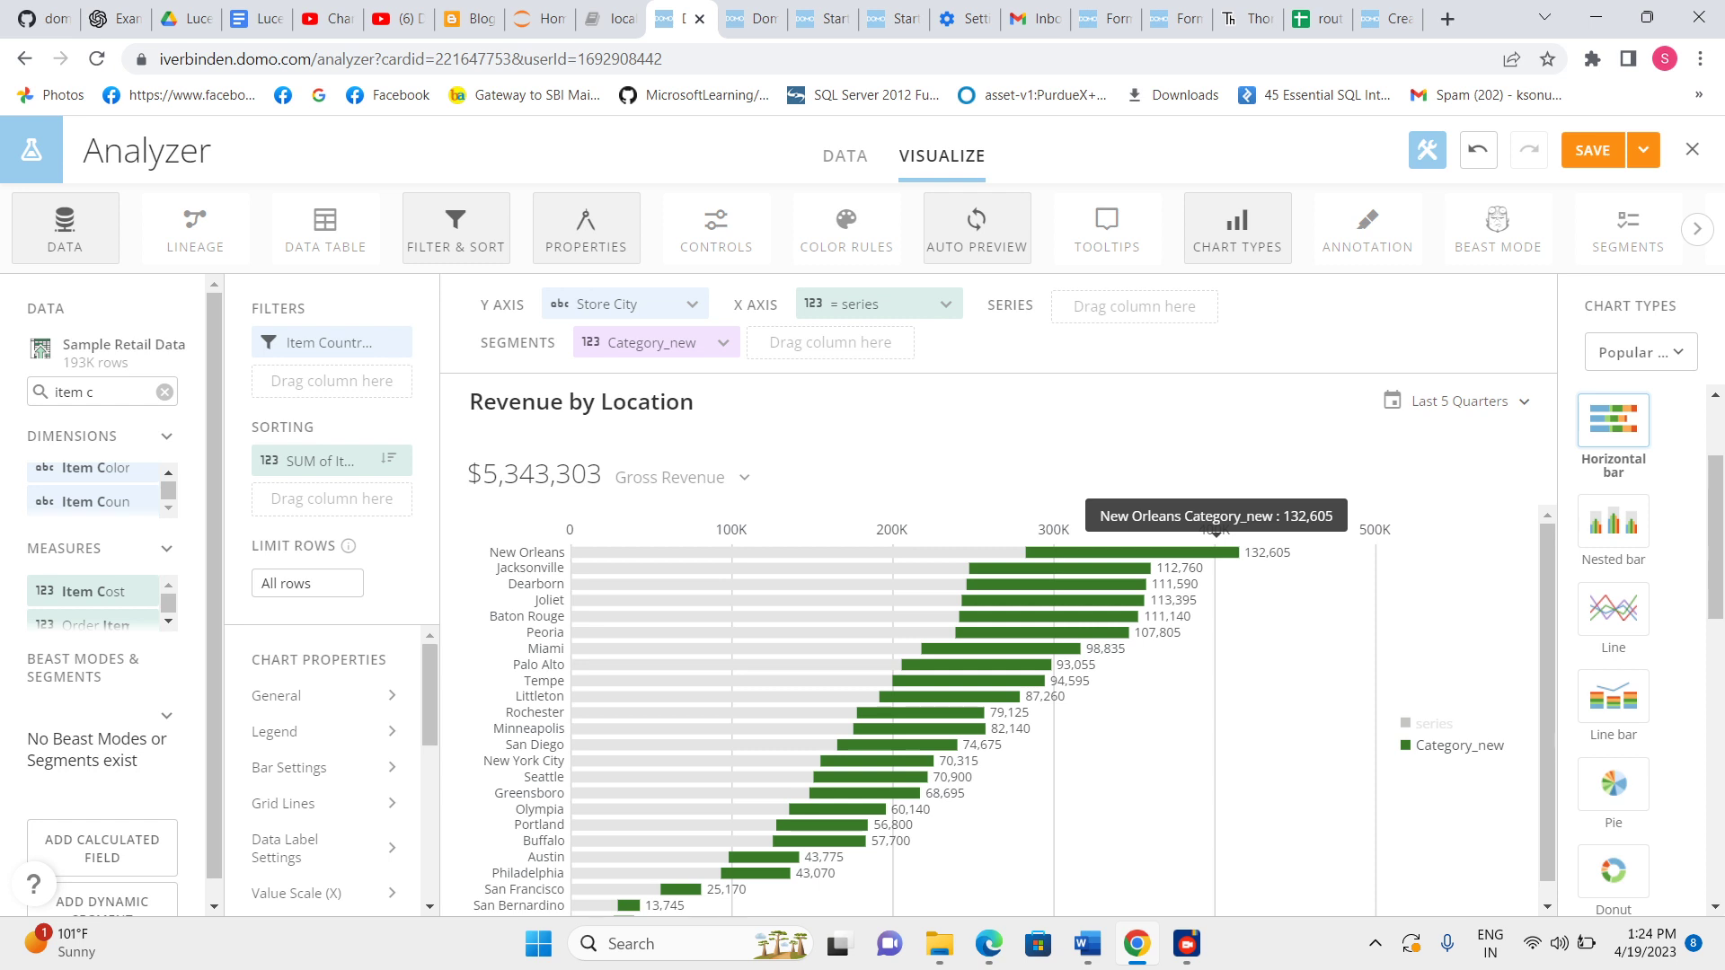
Reopen the Category_new segment settings and close them again.
triple_click(75, 392)
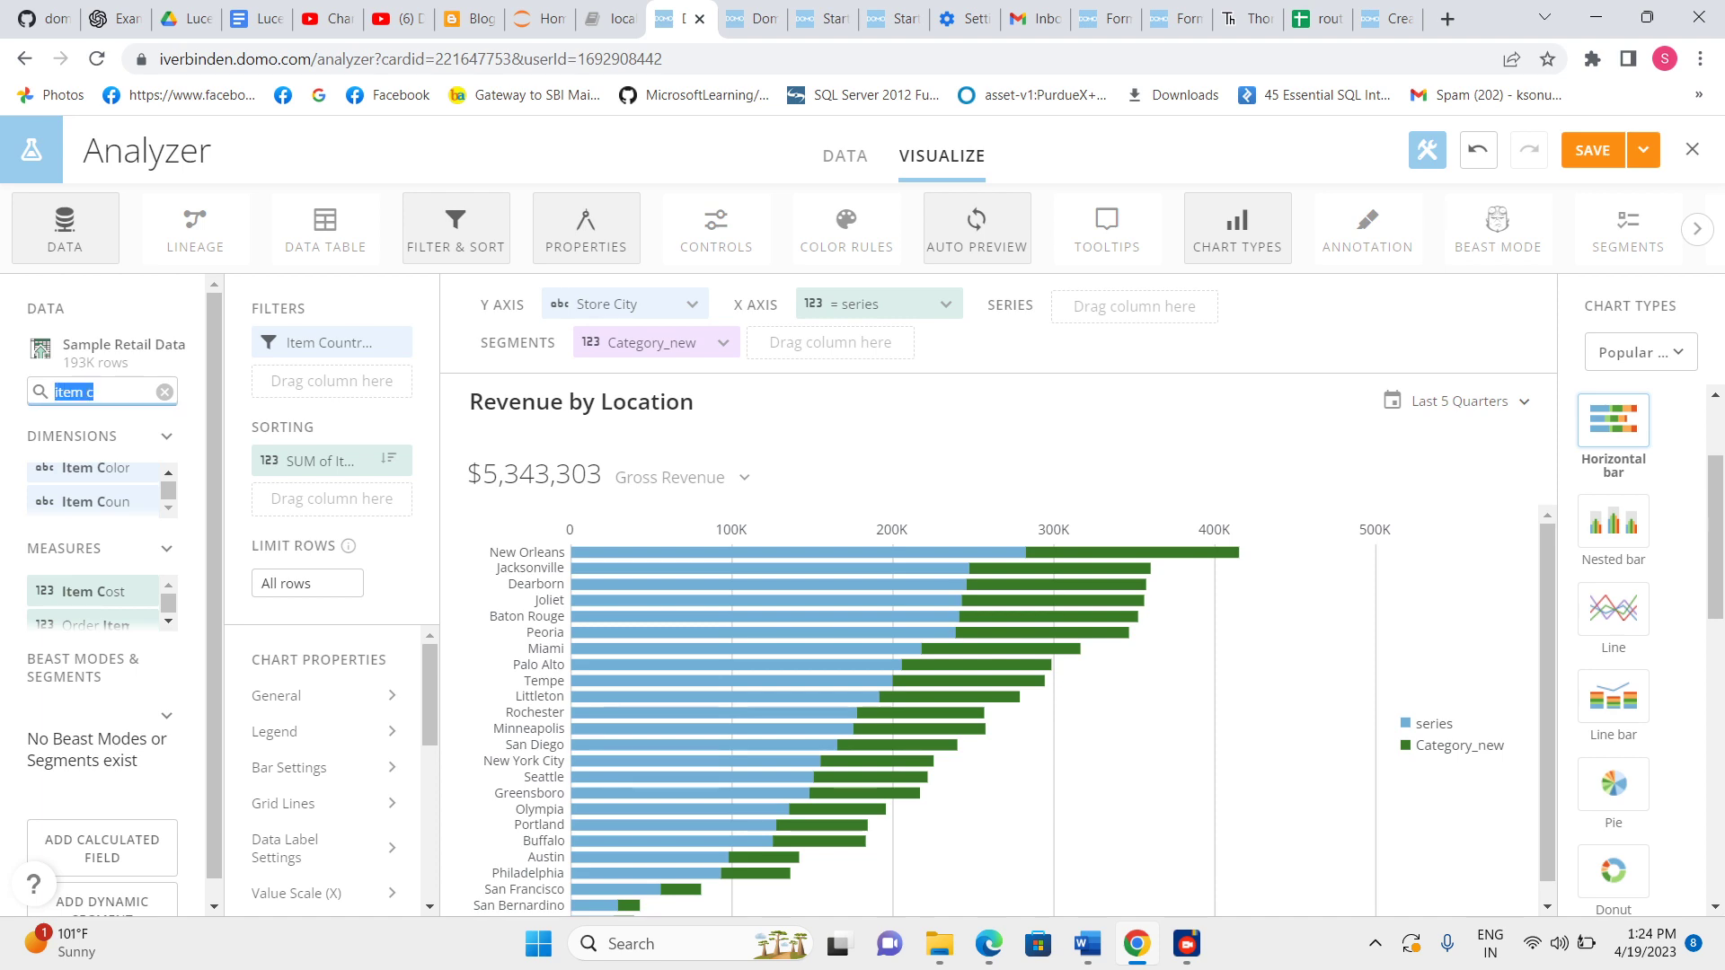
text(cate)
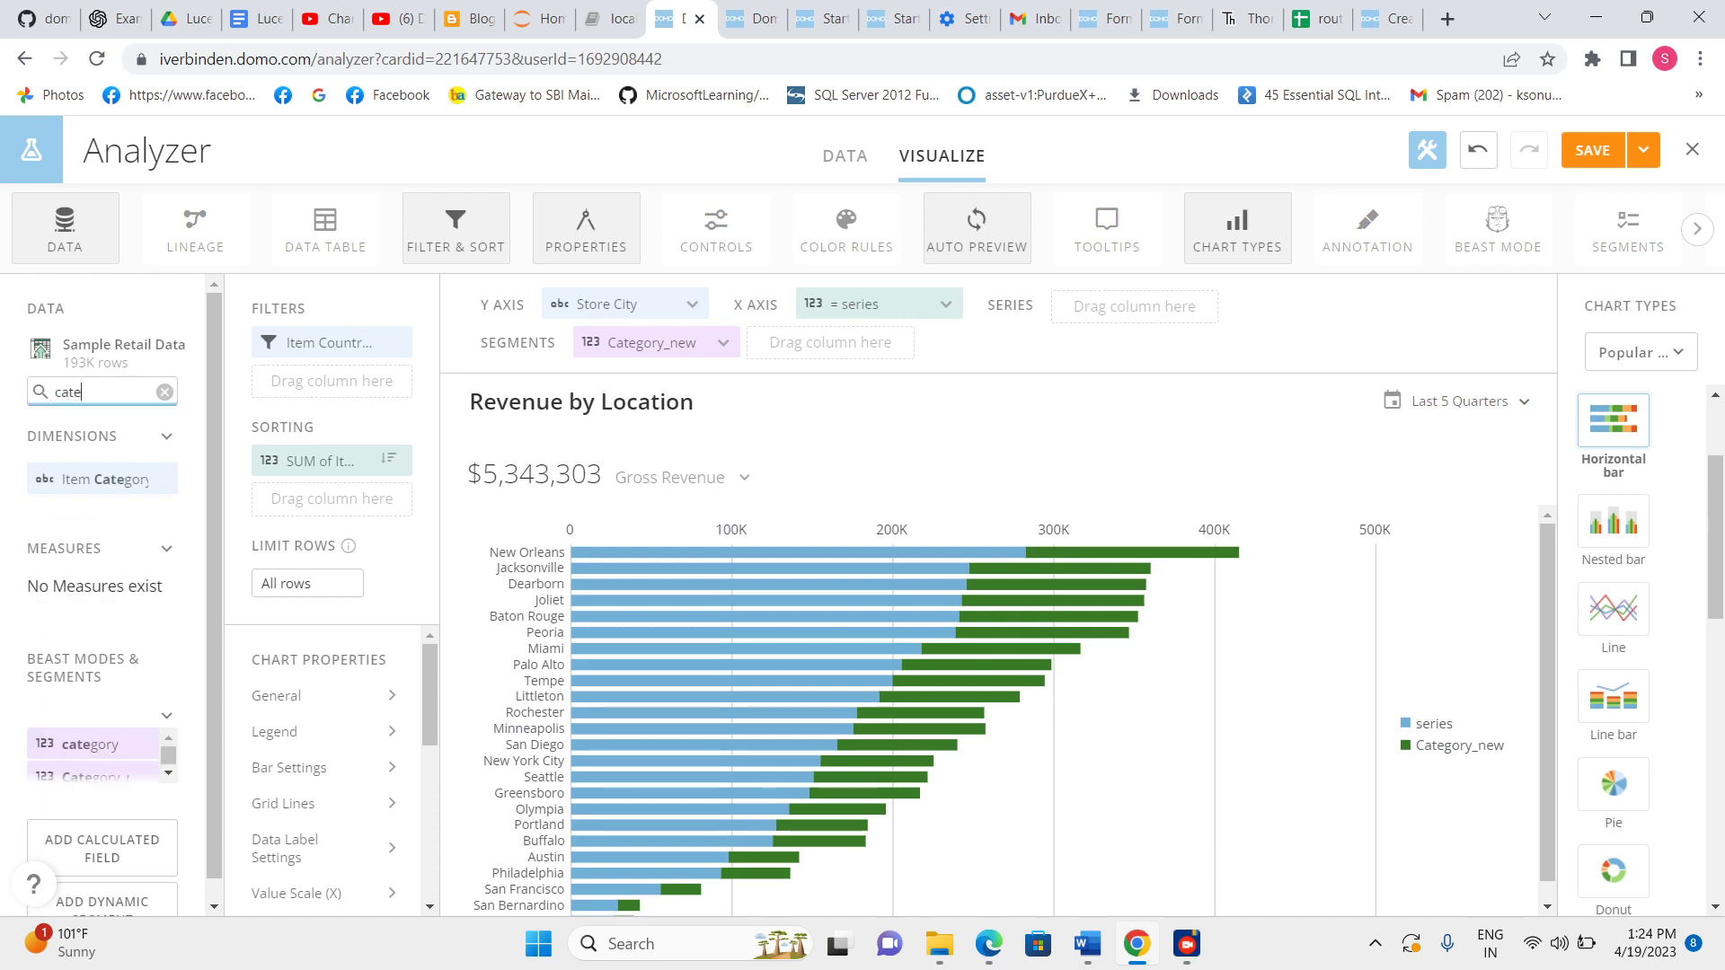
click(89, 776)
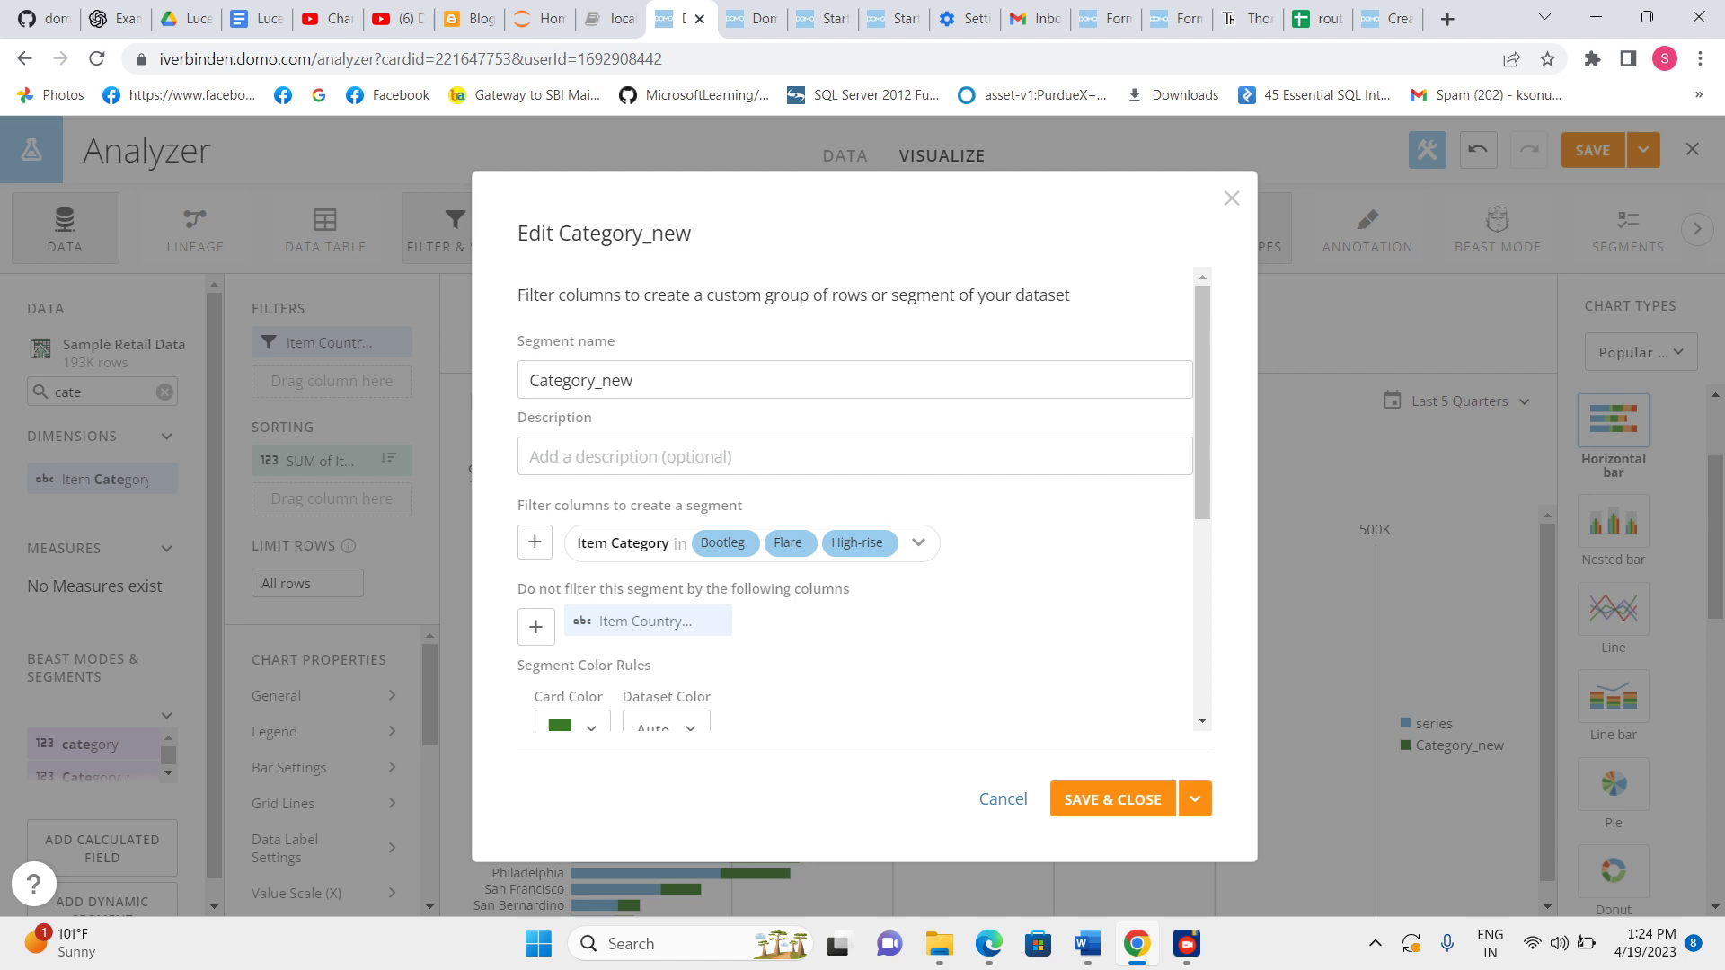
click(1113, 799)
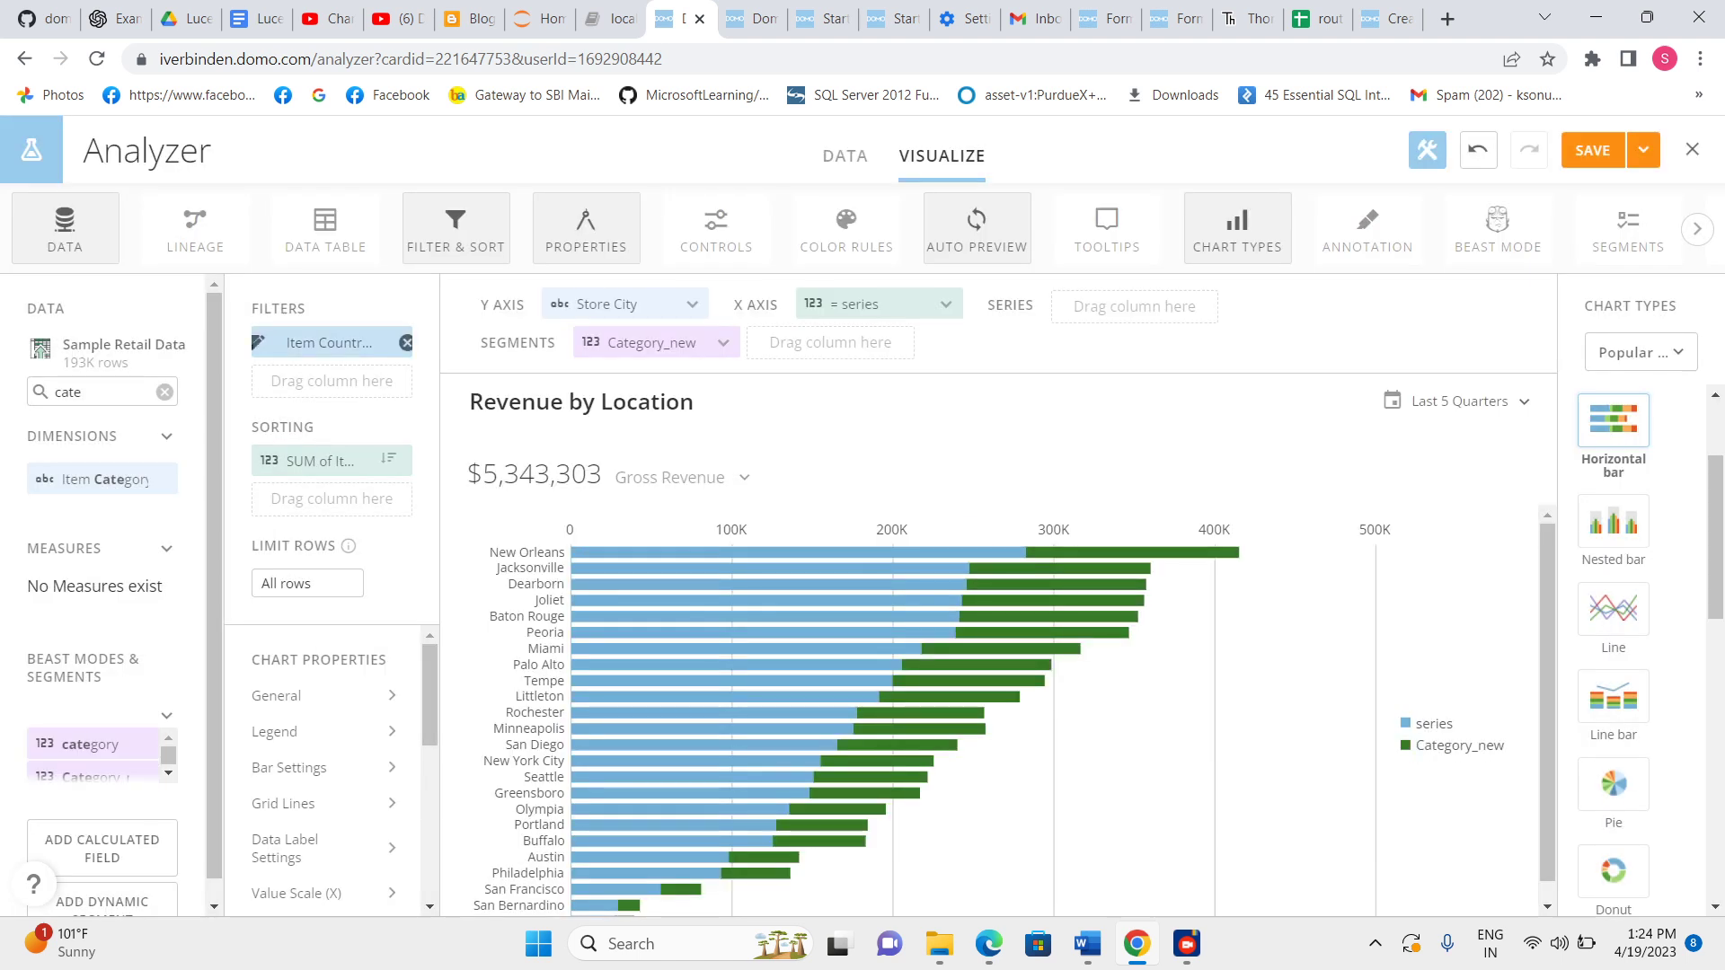
Filter Item Country of Origin to China.
click(331, 342)
click(277, 568)
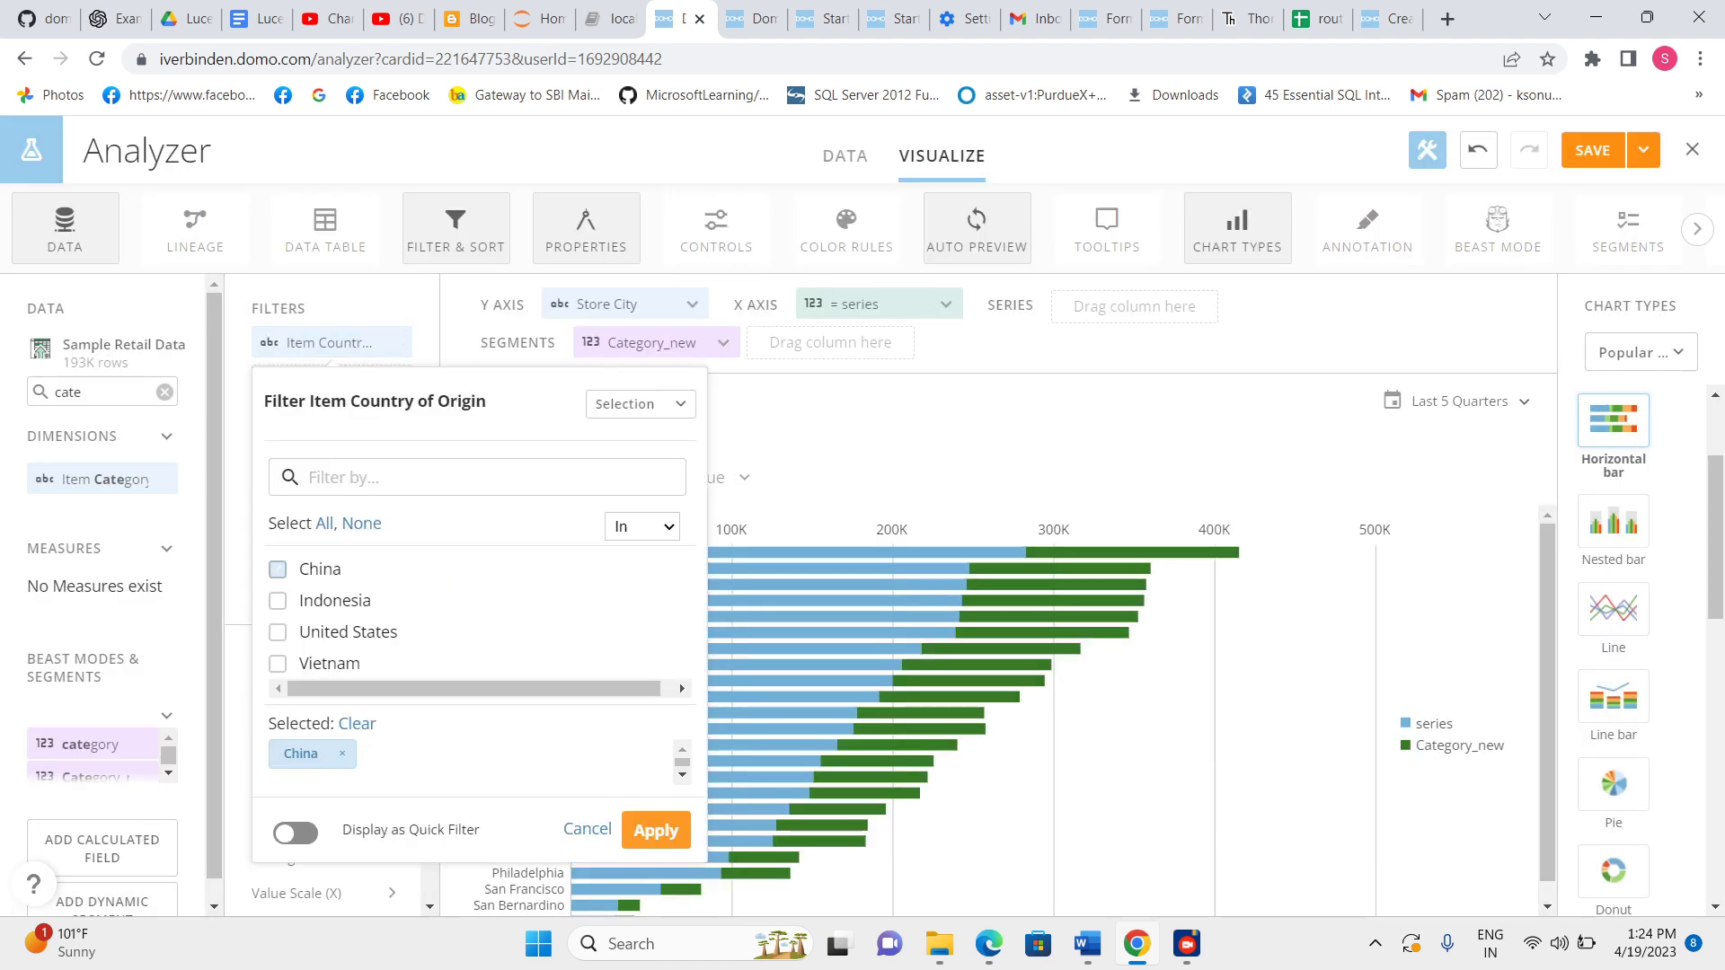
click(656, 830)
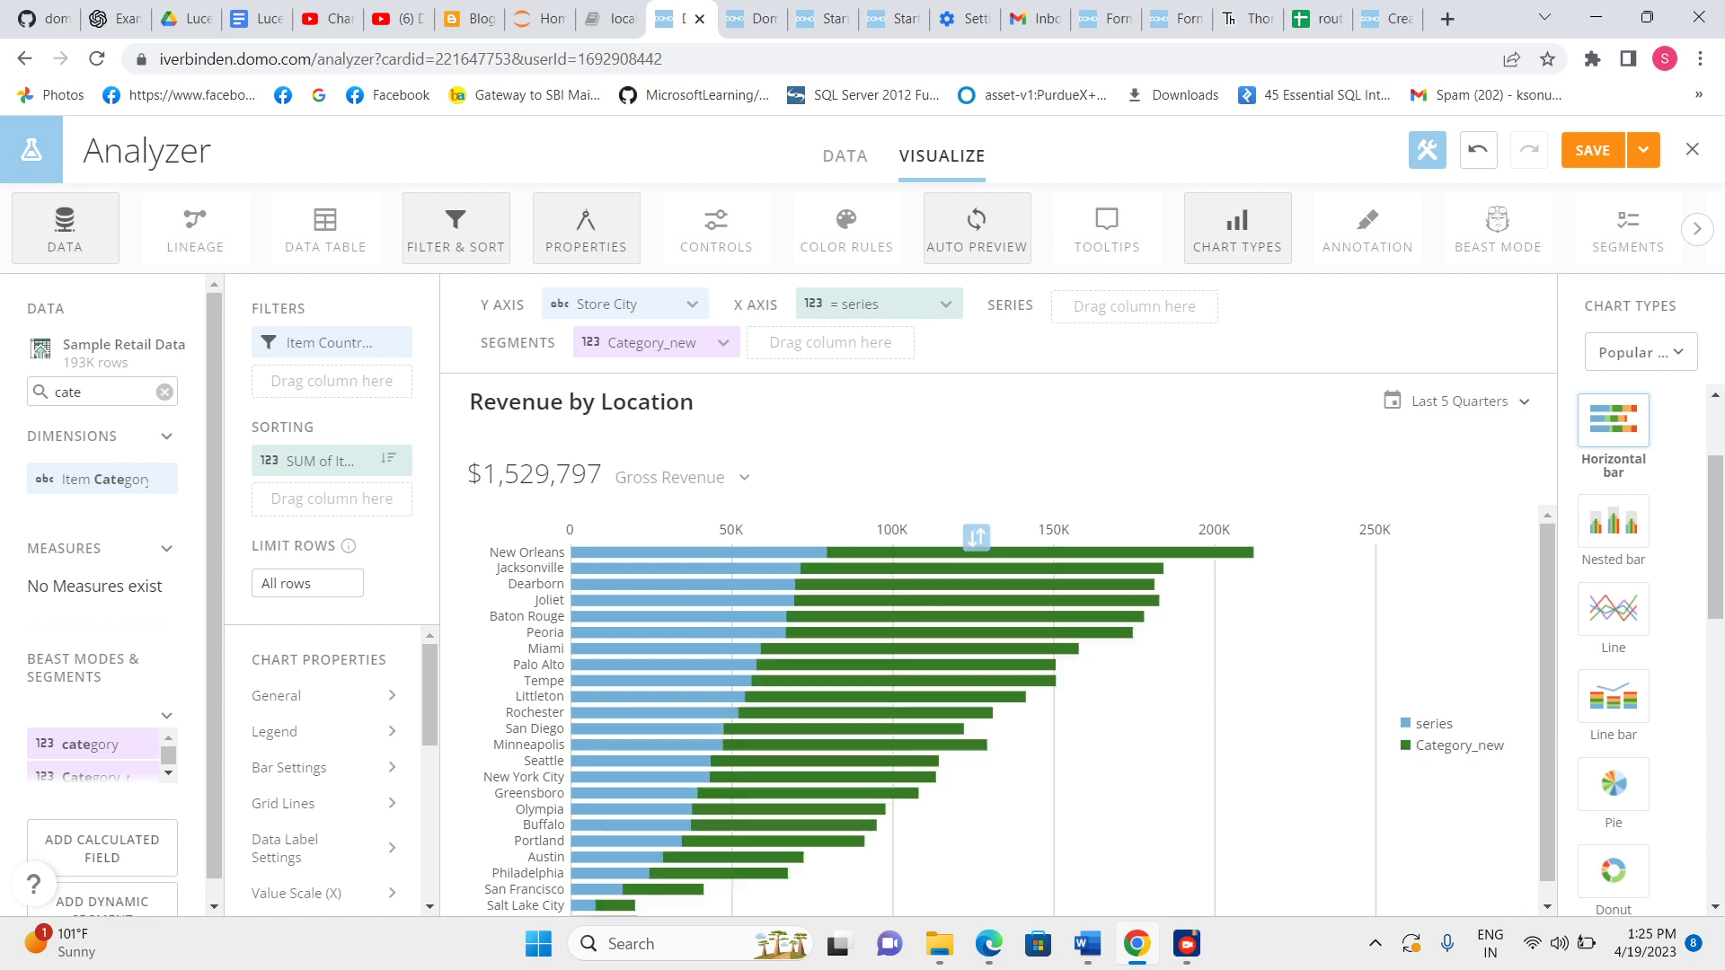
Add United States and Indonesia to the China country filter.
click(270, 343)
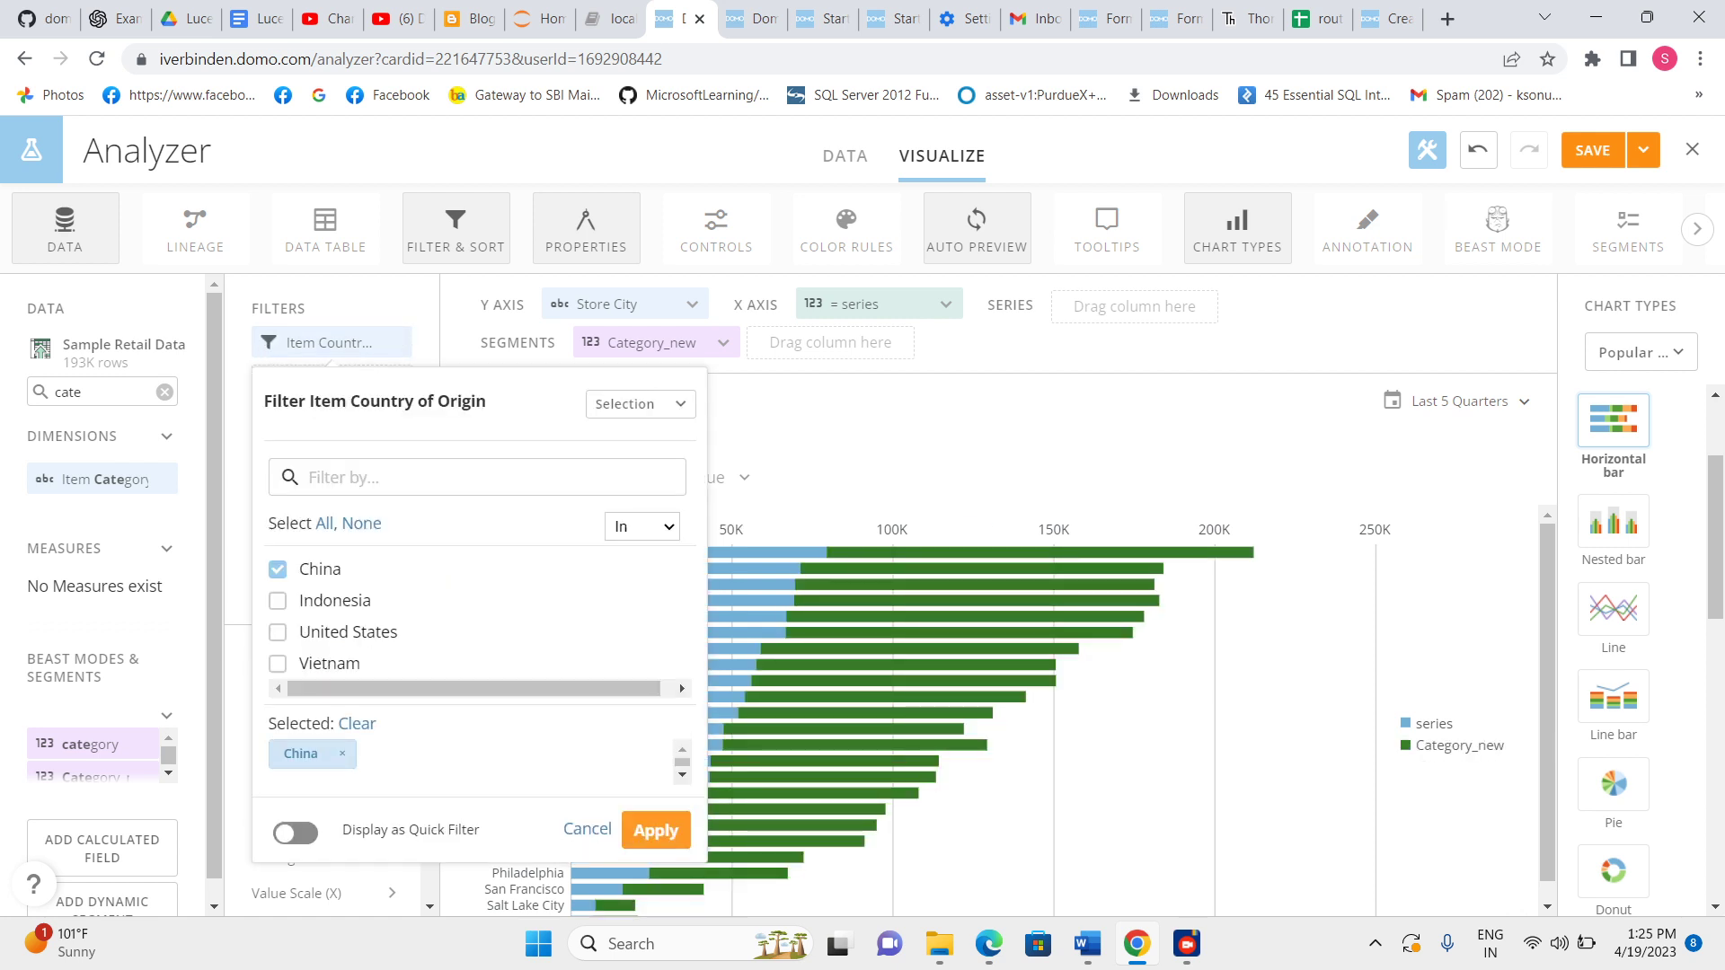
click(277, 633)
click(277, 602)
click(655, 830)
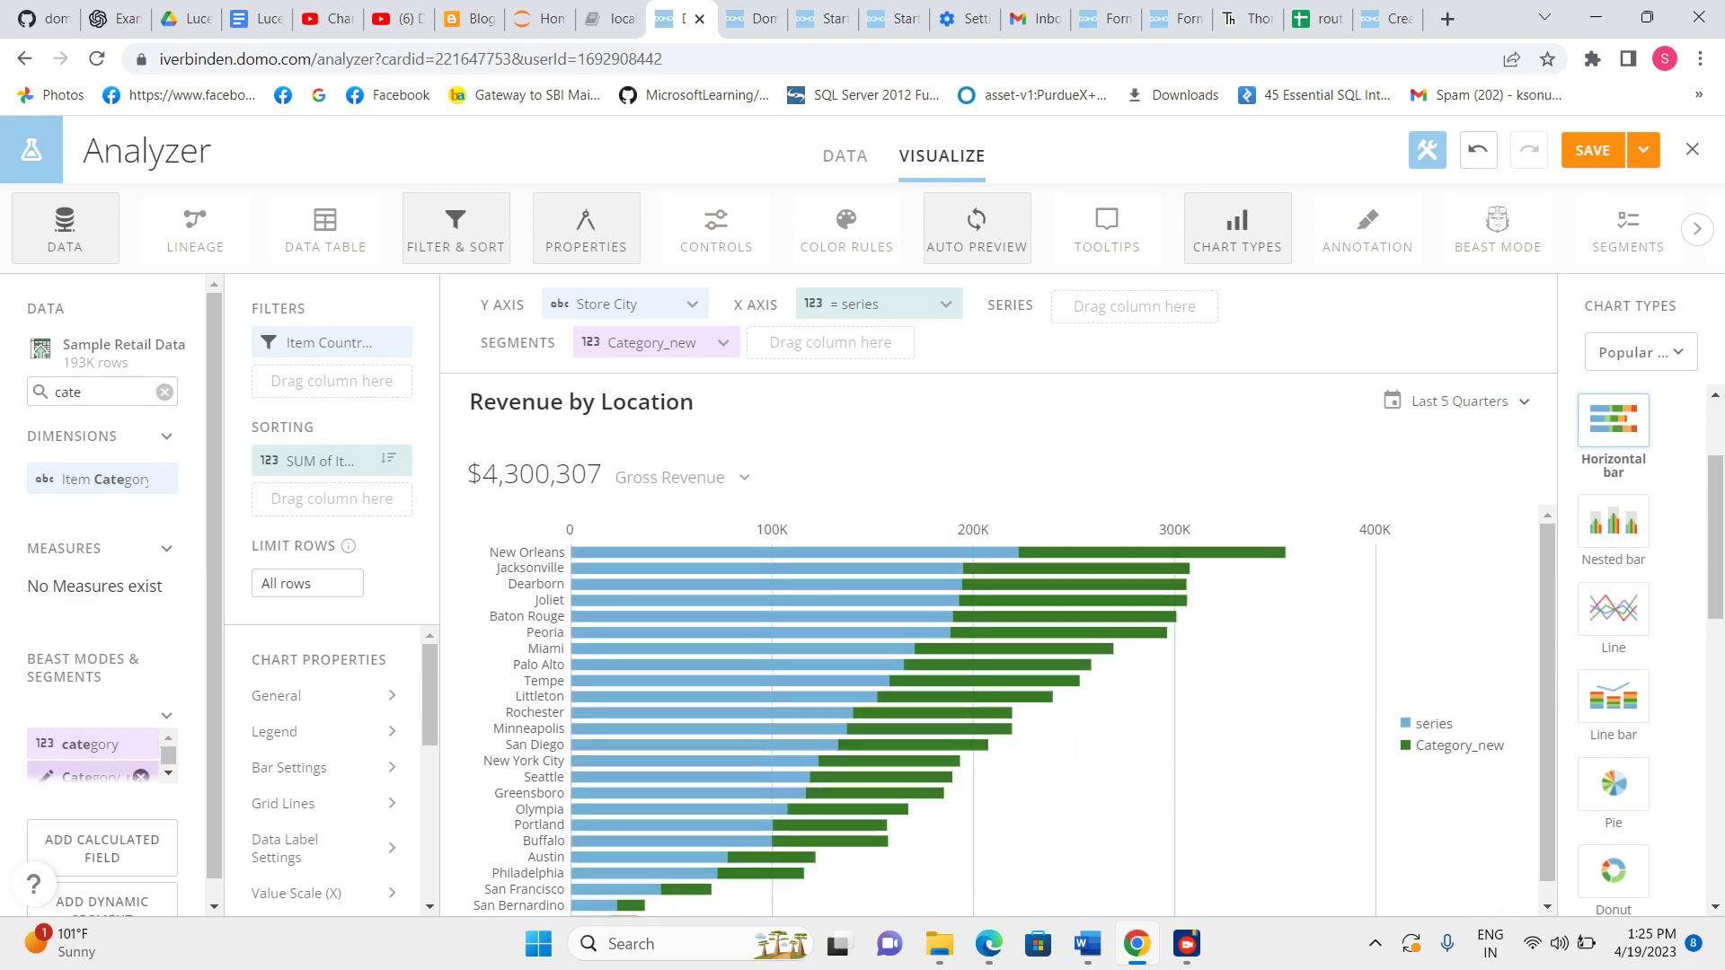
Save Category_new unchanged, then drop United States, leaving China and Indonesia.
click(48, 776)
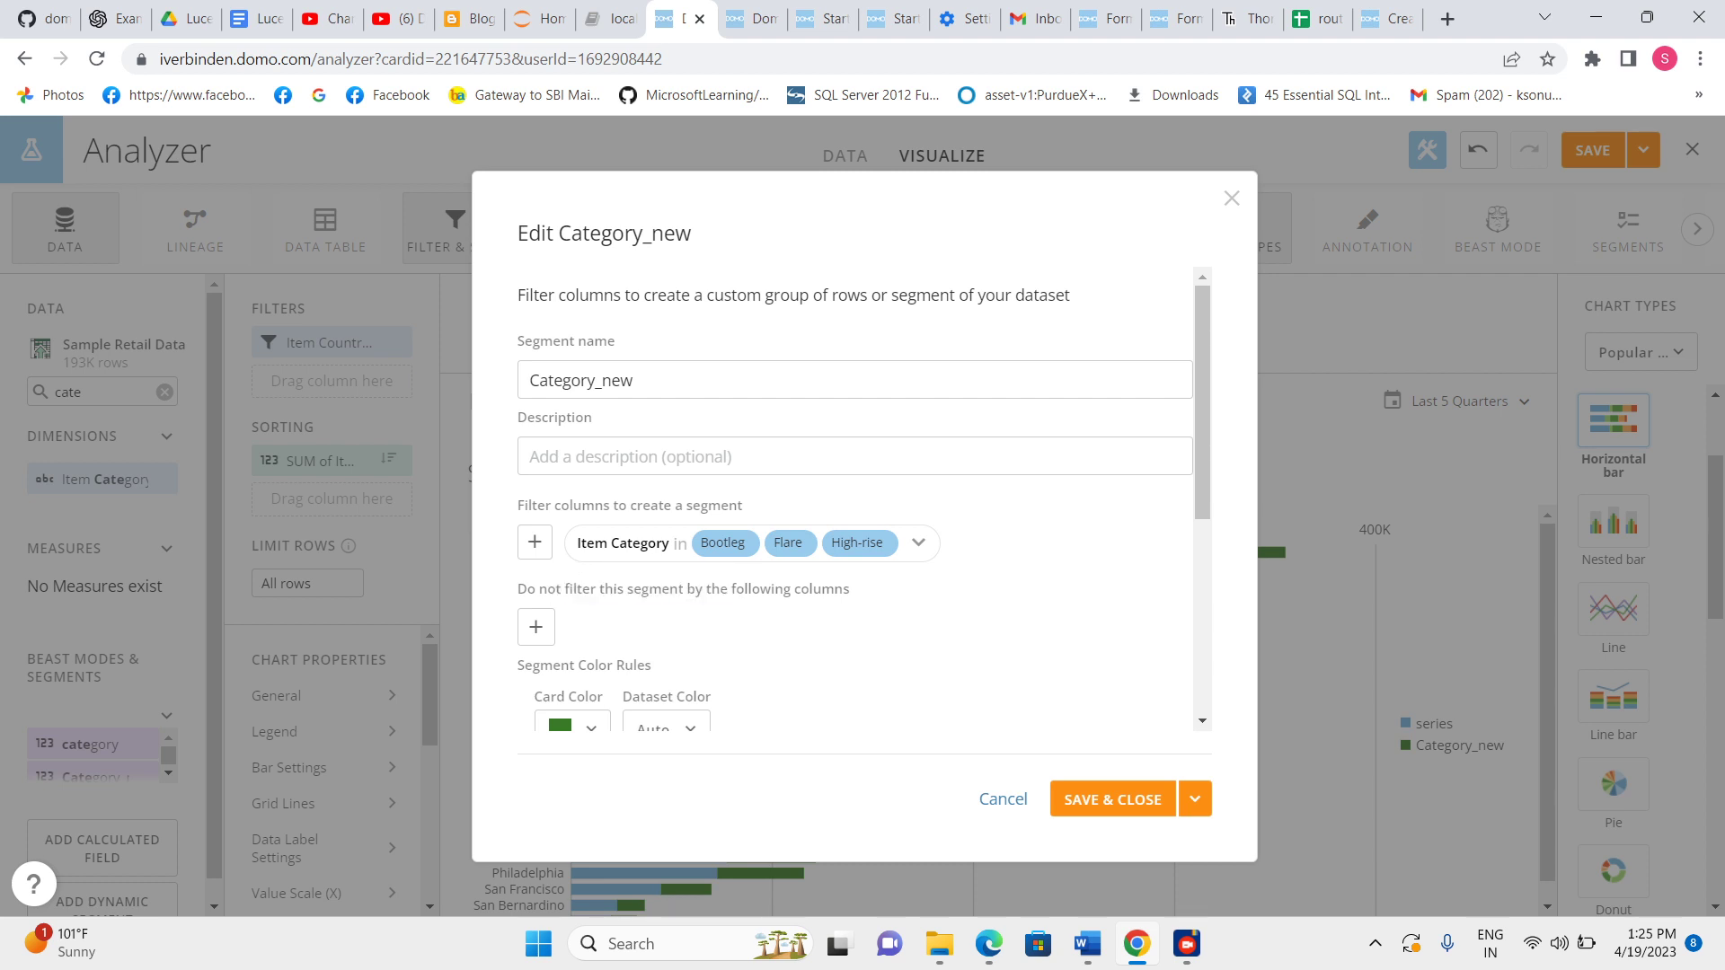
click(1111, 799)
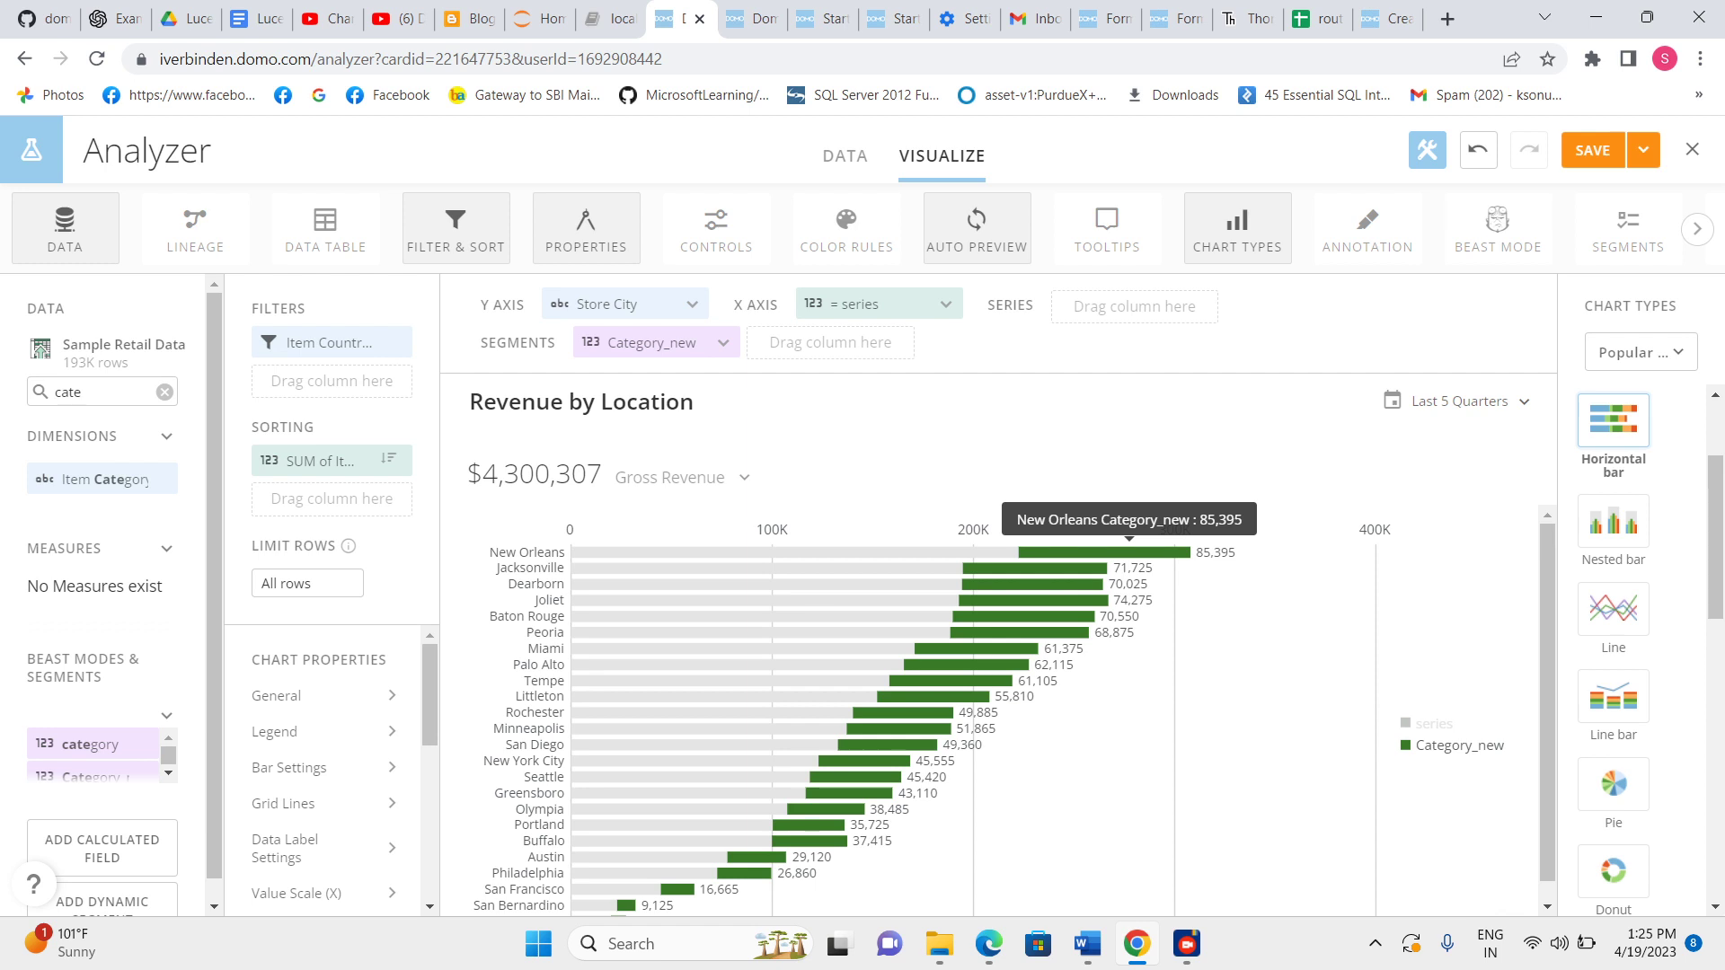
click(329, 343)
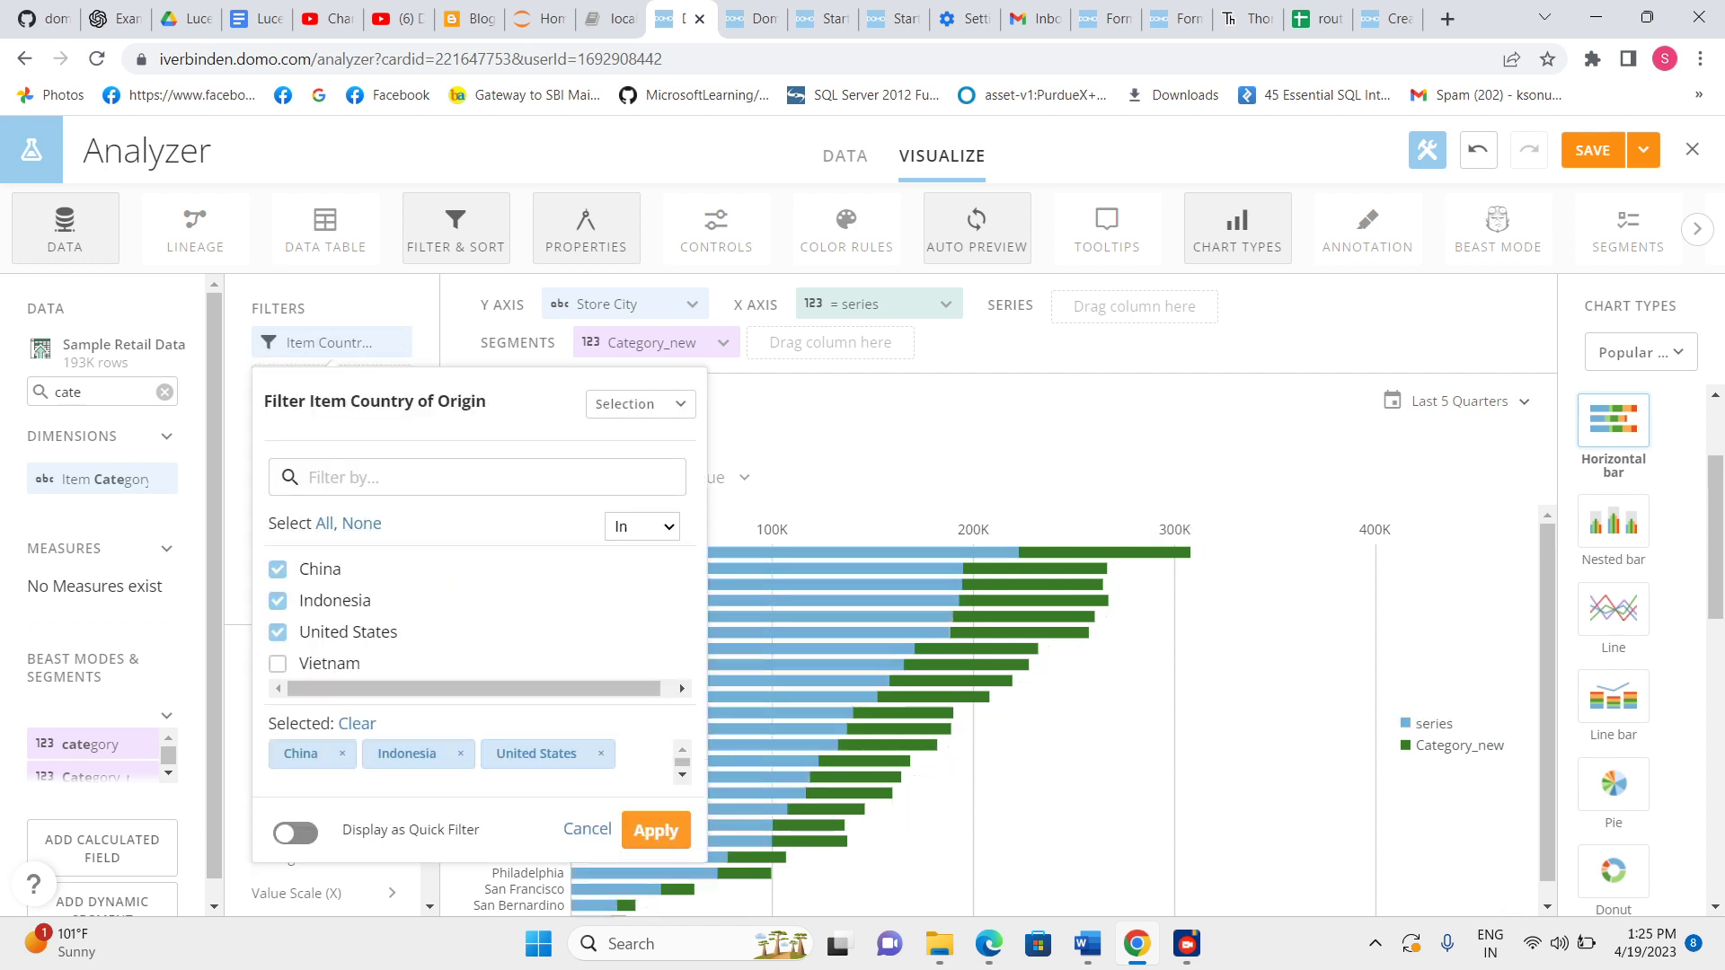
click(278, 632)
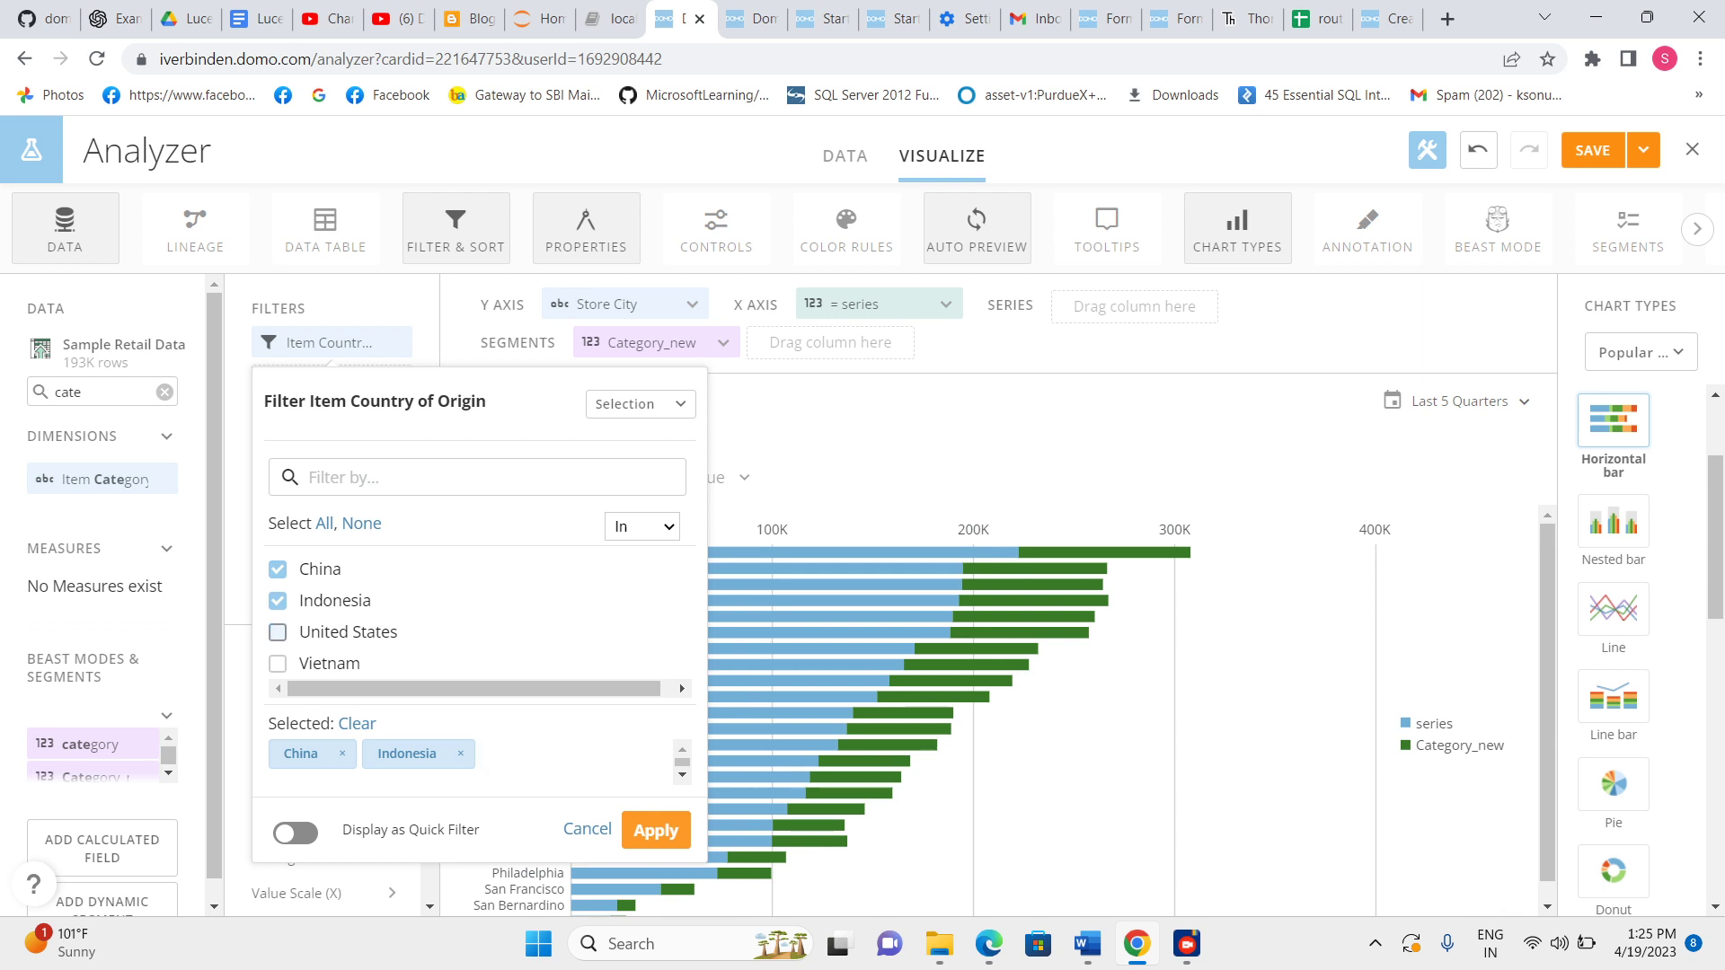
click(655, 743)
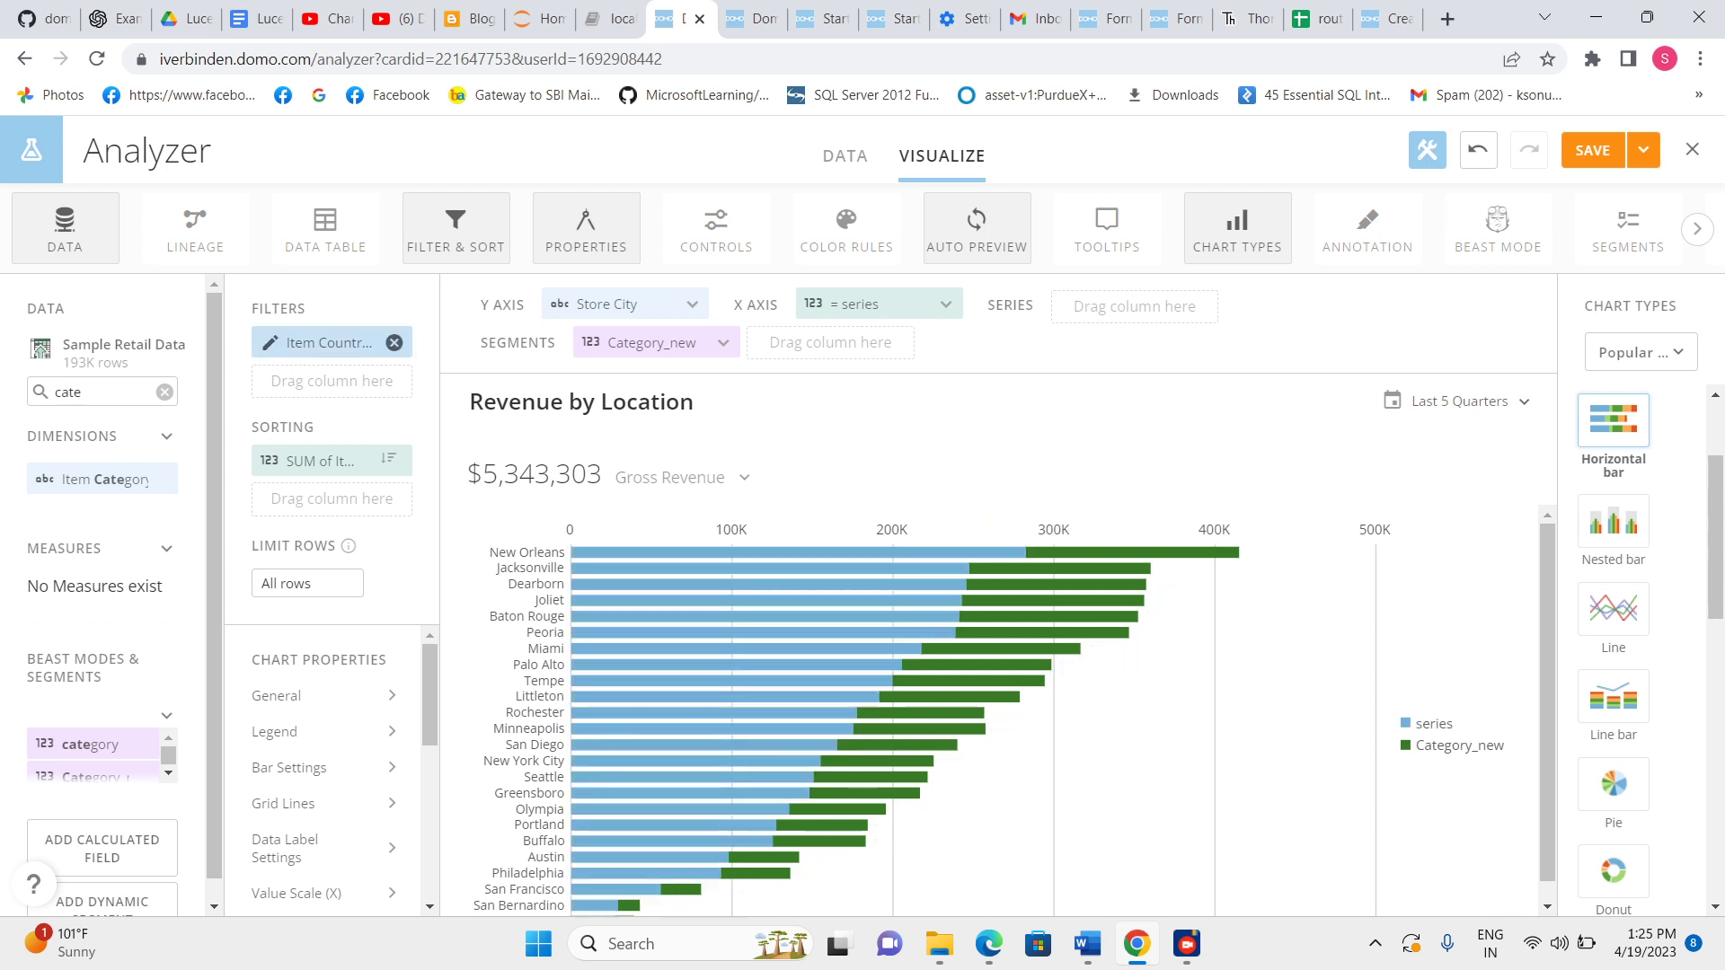
Reopen the country filter and adjust the China and Indonesia selections.
click(324, 342)
click(278, 568)
click(278, 599)
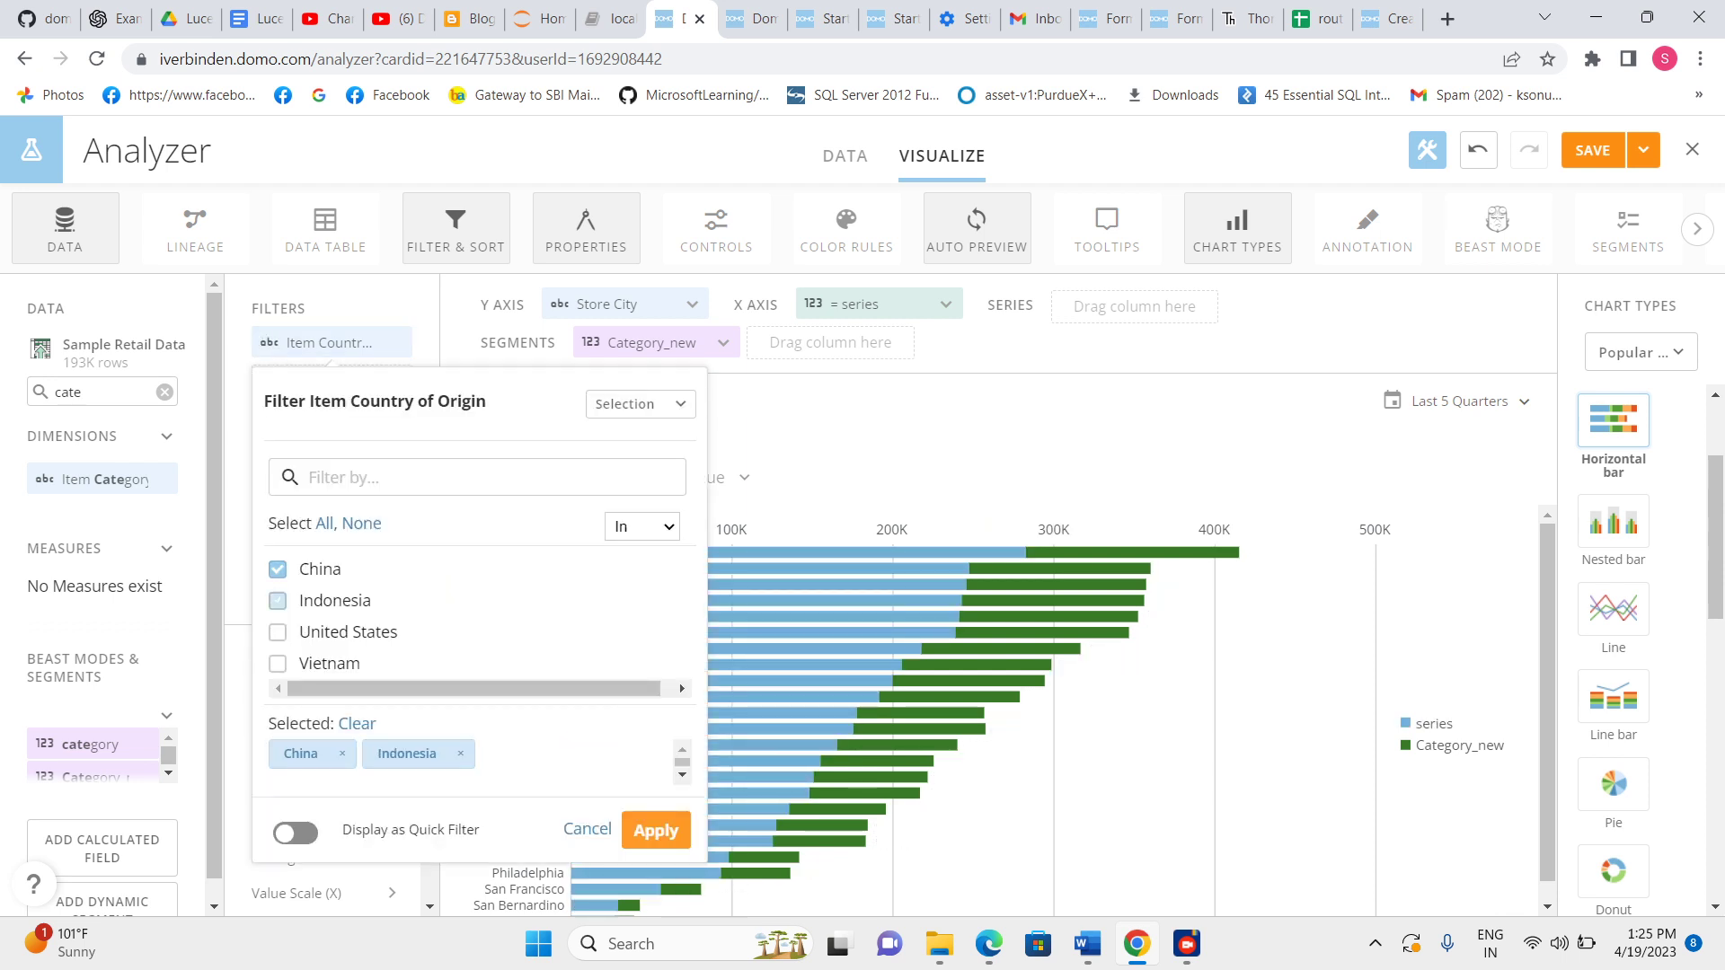
Apply China and Indonesia, then save Category_new exempting Item Country of Origin.
click(655, 830)
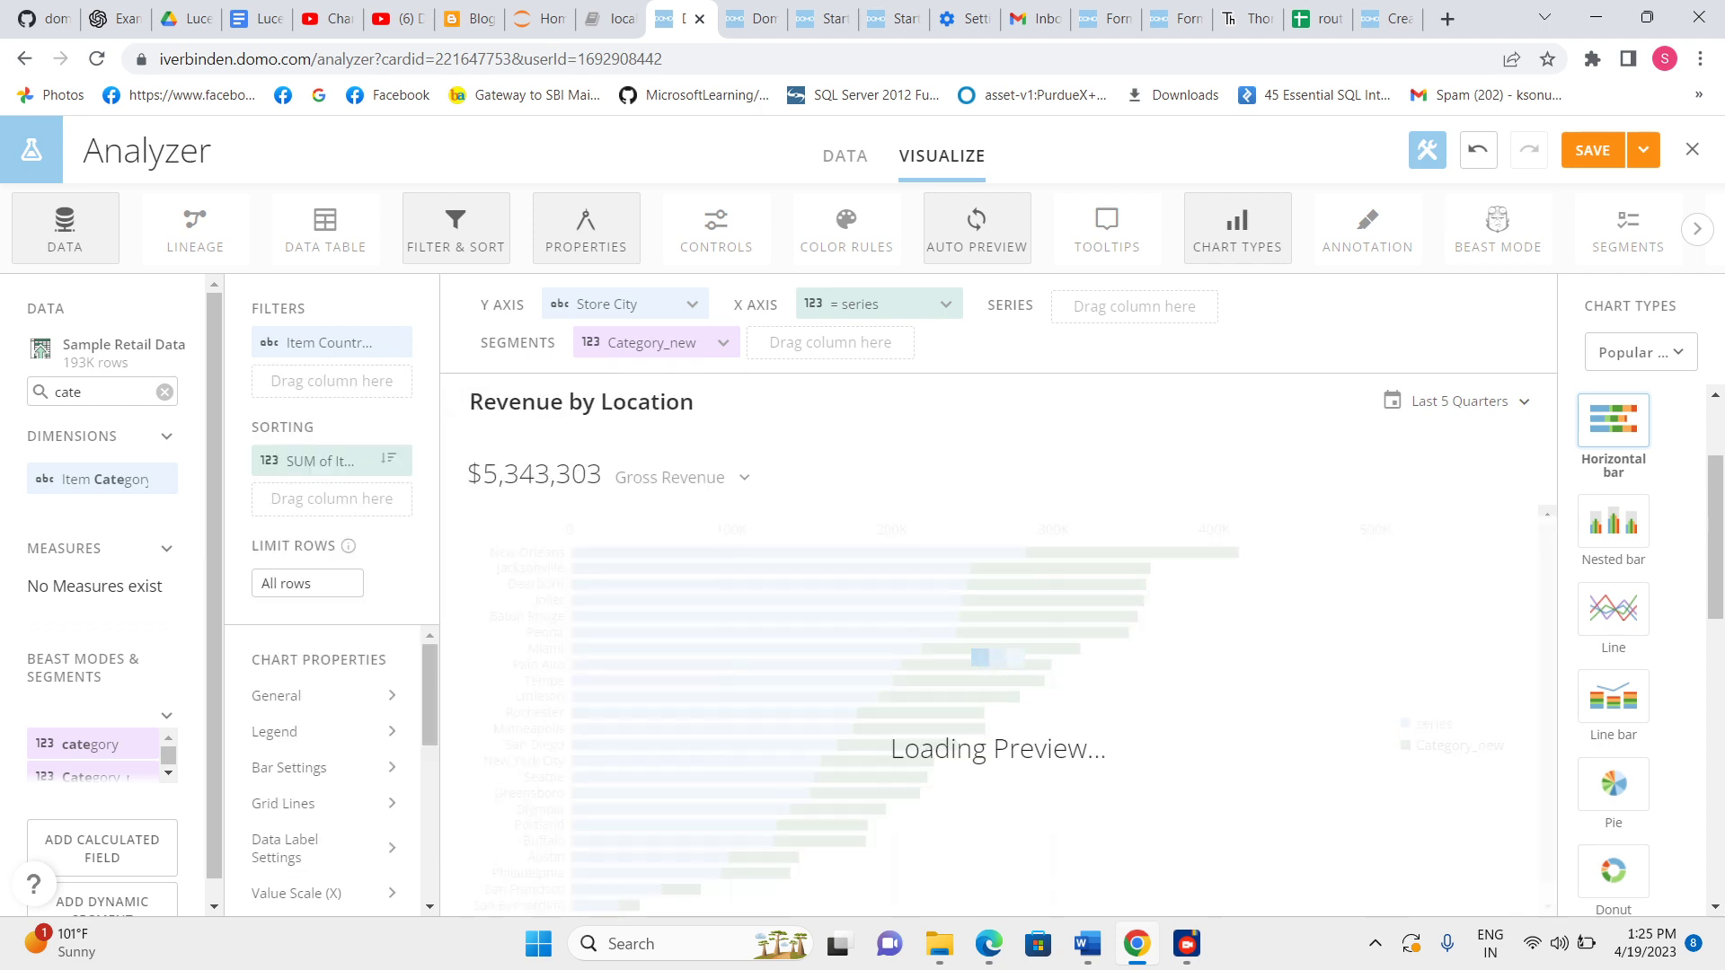
click(46, 776)
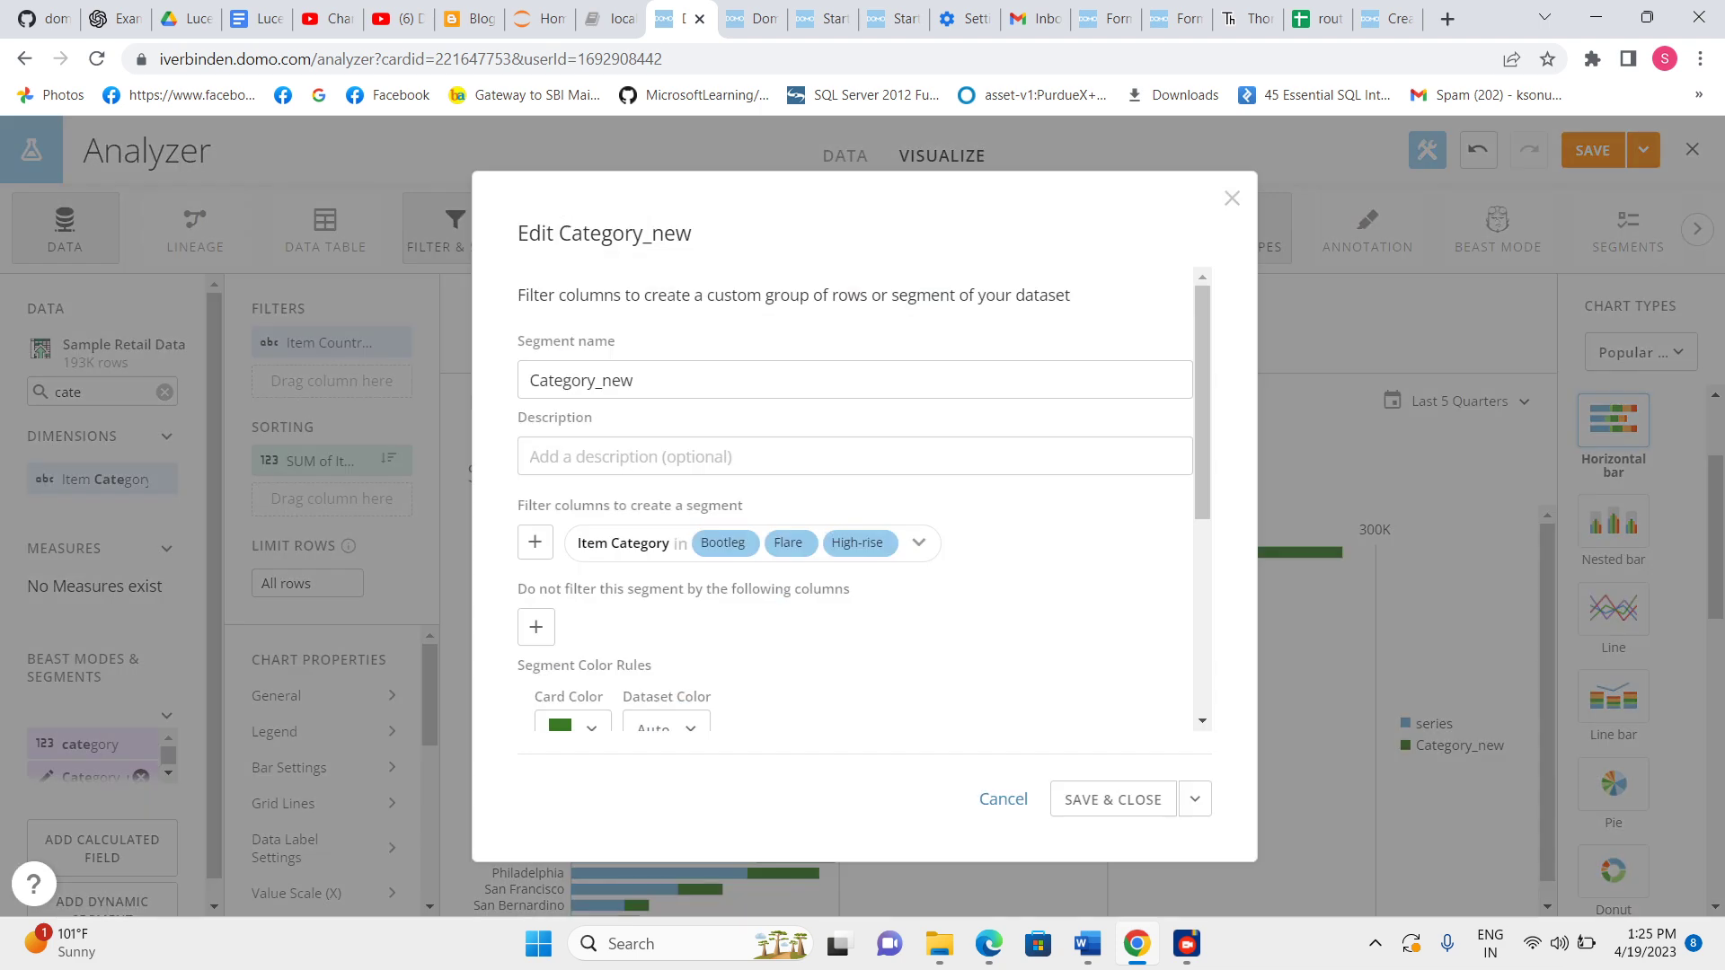
scroll(863, 499, down, 5)
scroll(865, 498, up, 4)
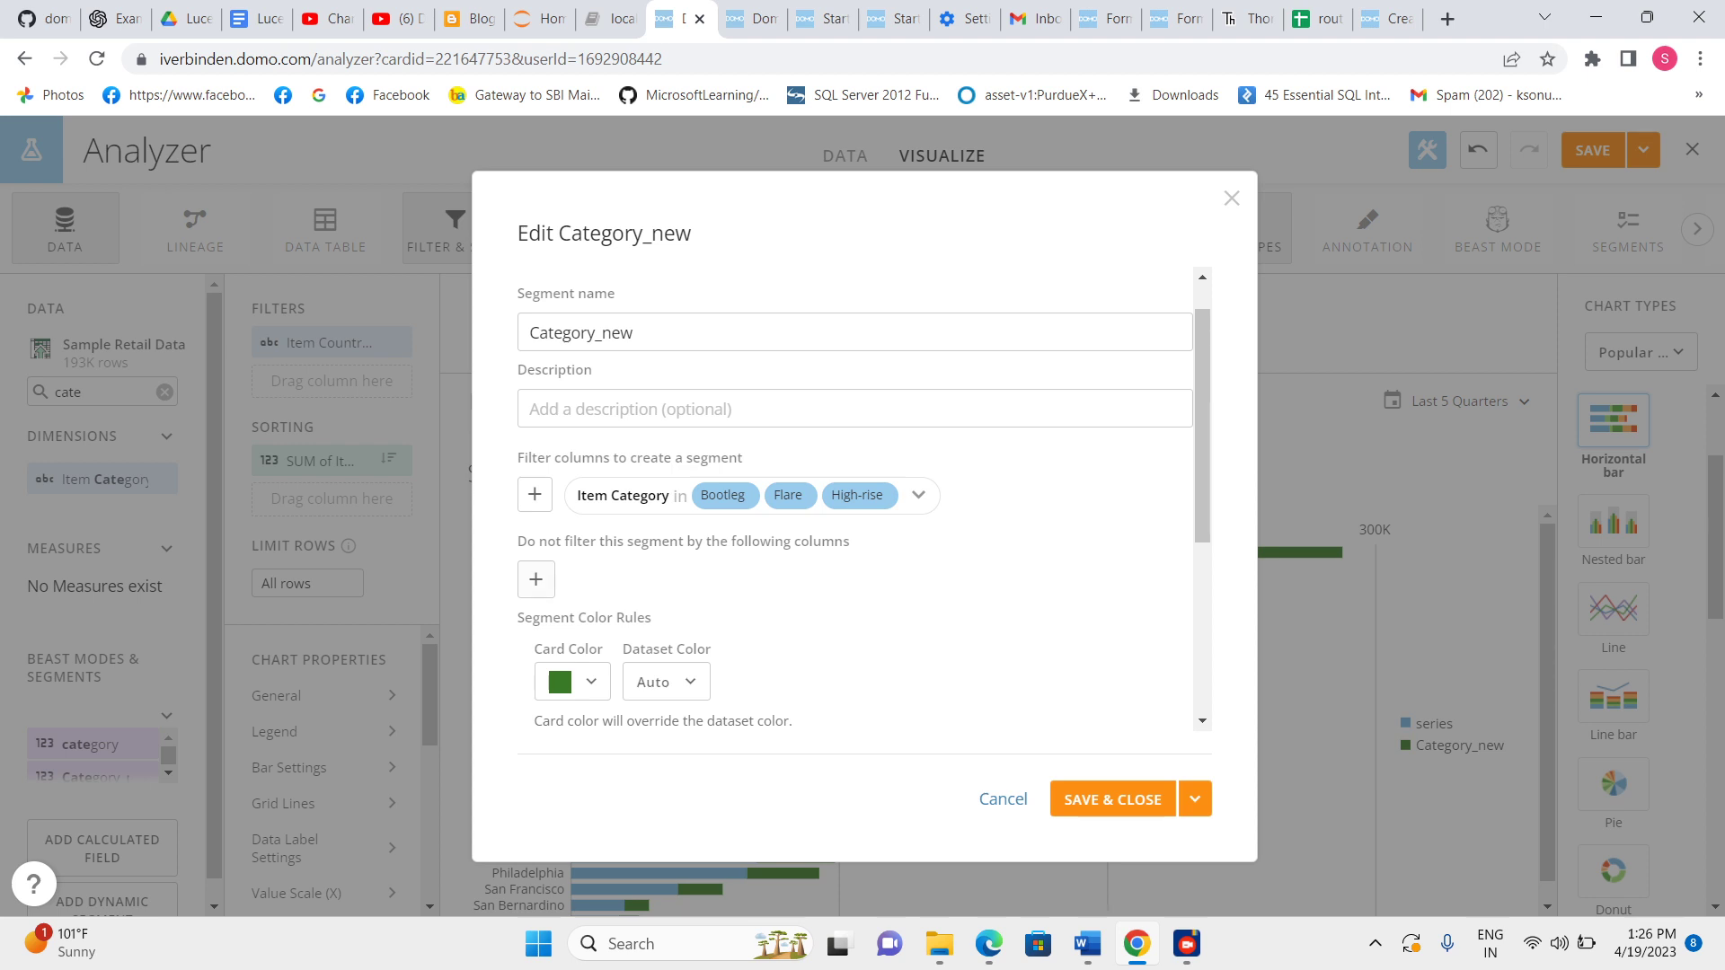
click(1186, 943)
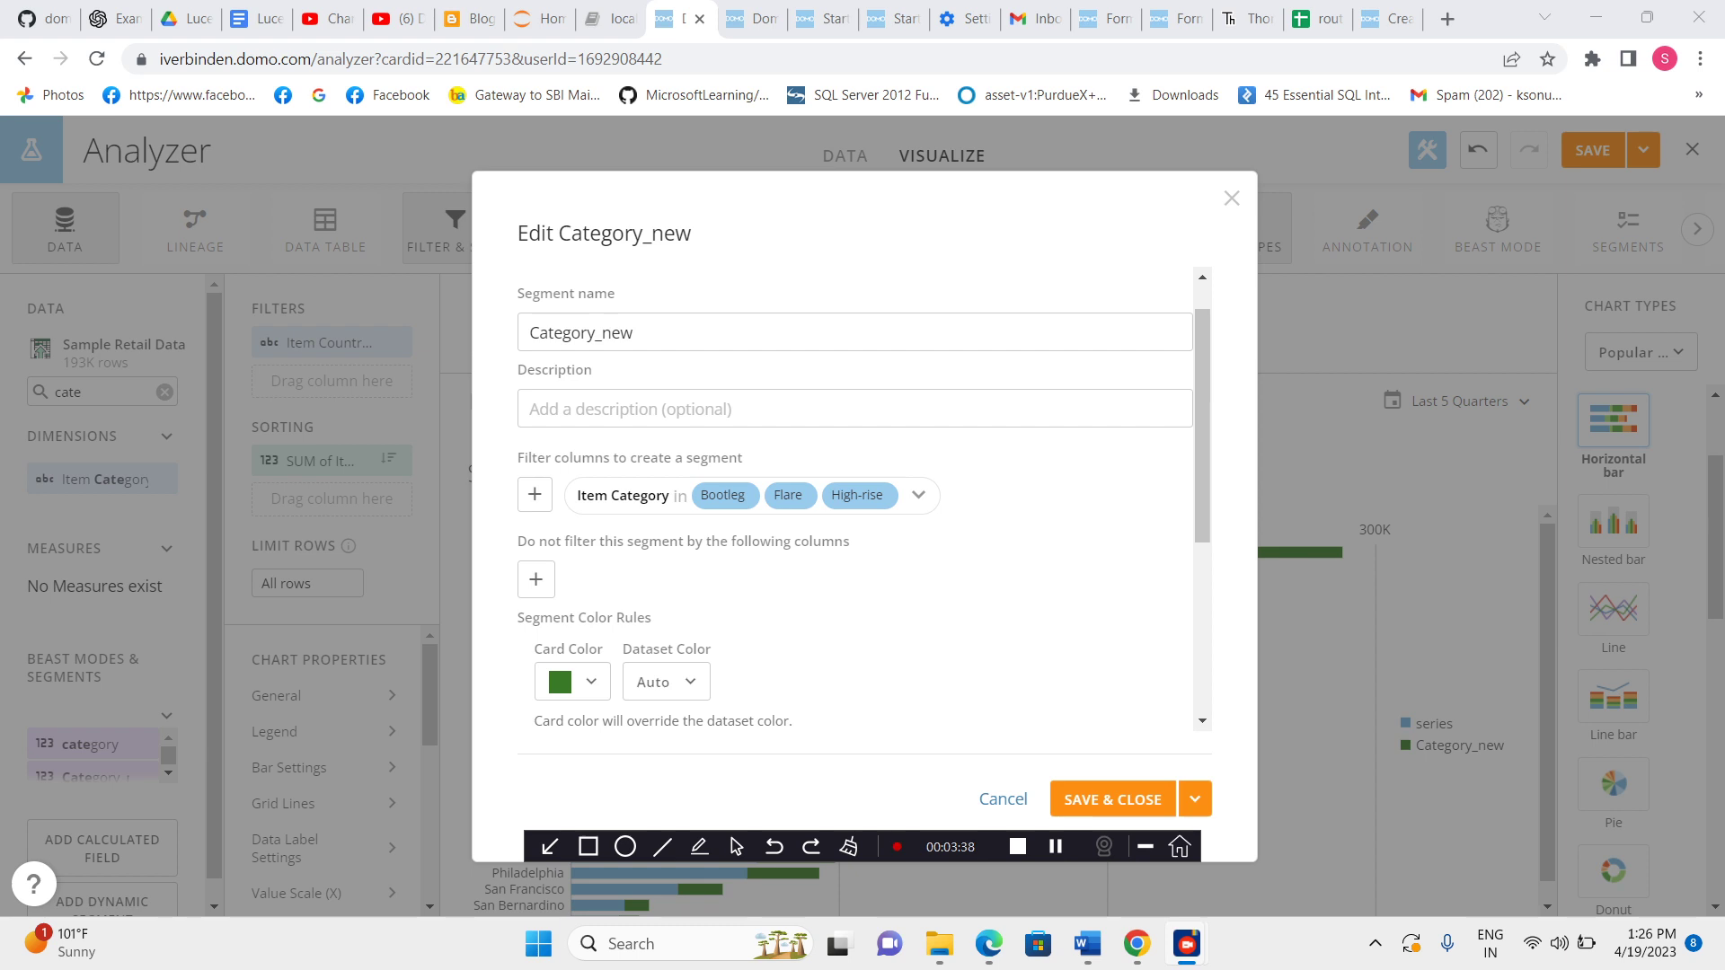
click(535, 580)
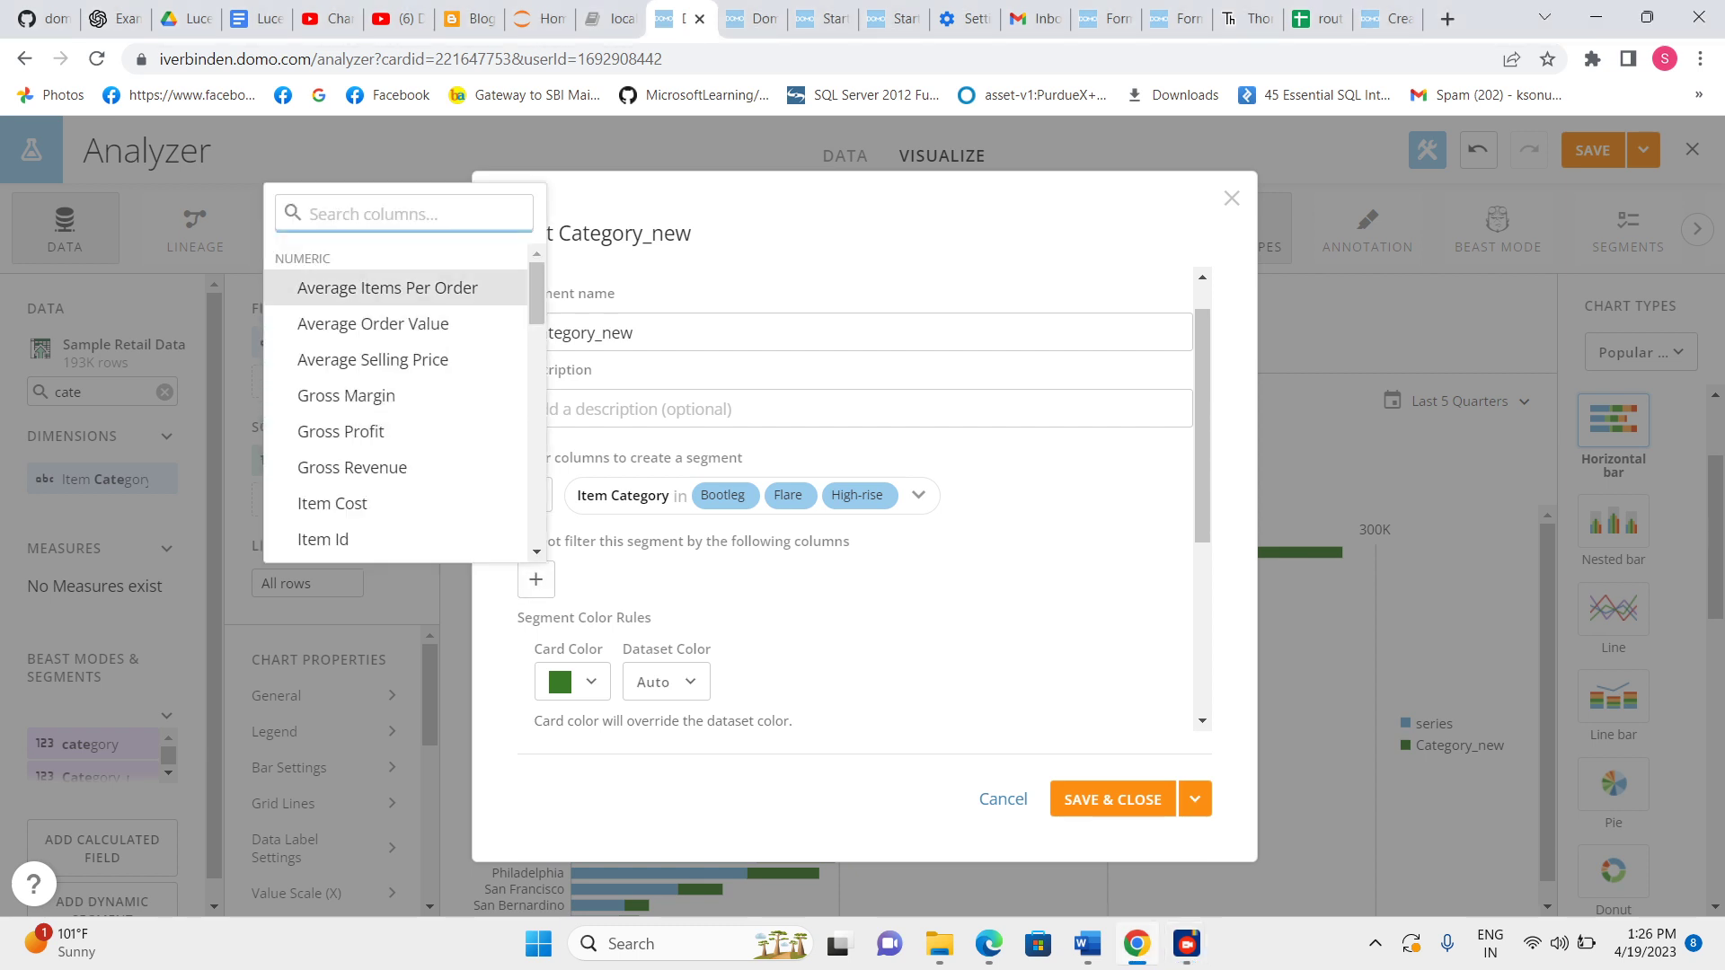
text(item)
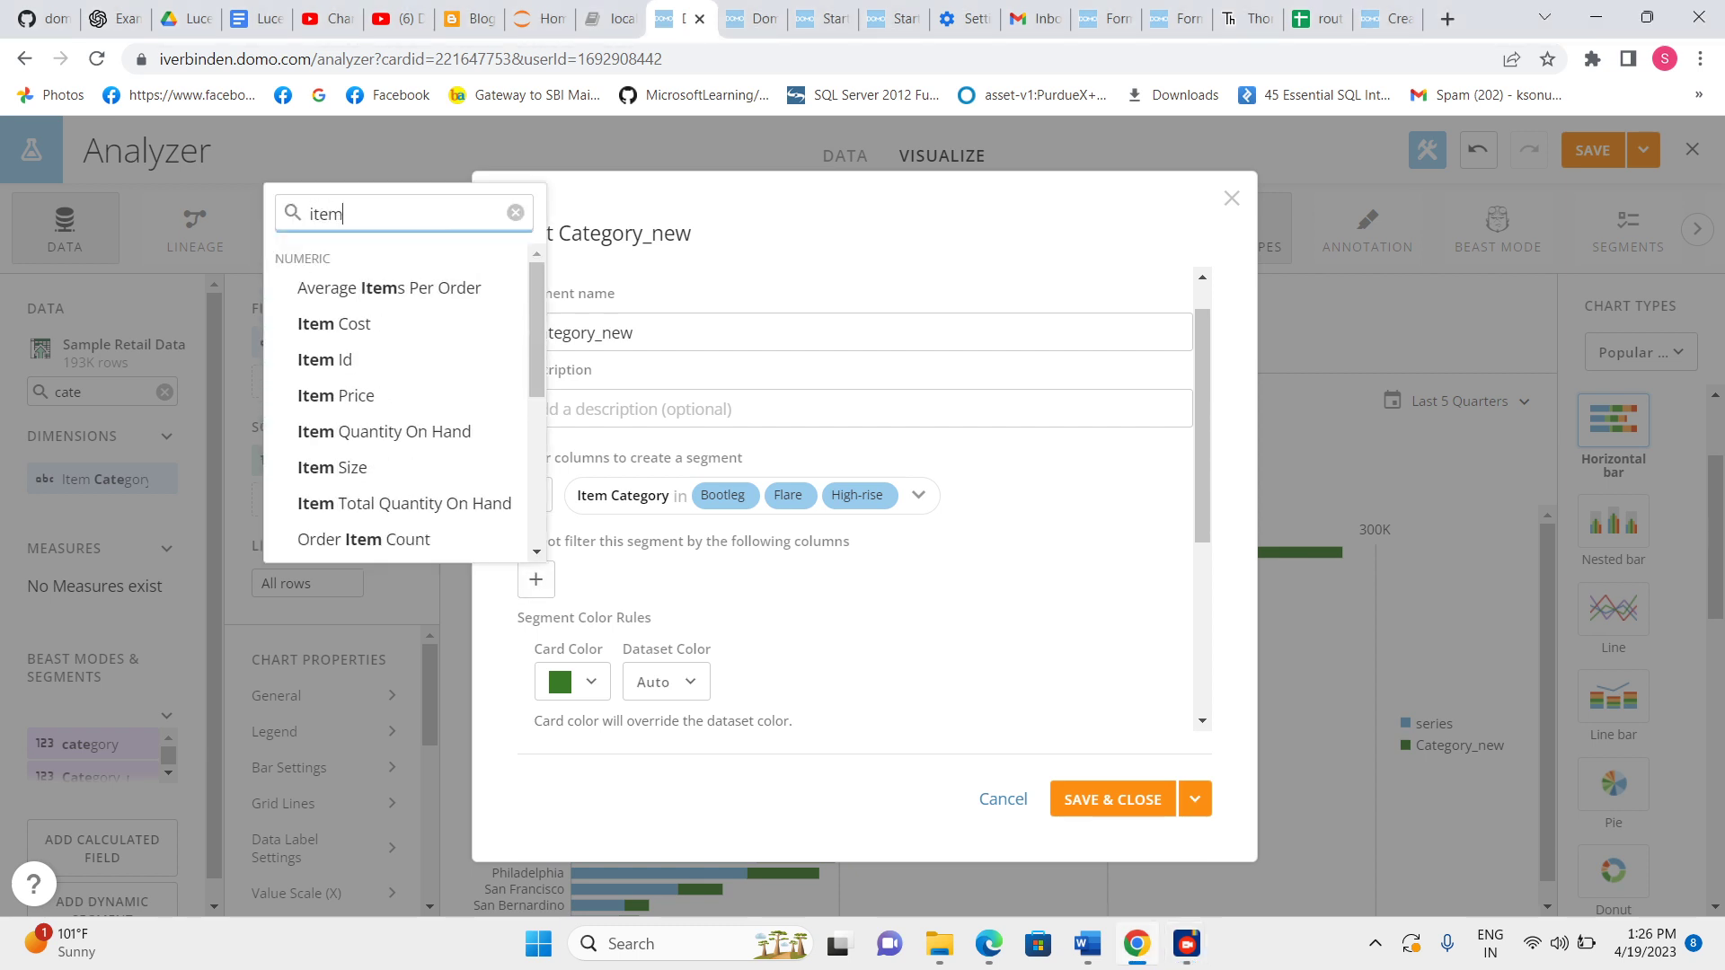
text( cou)
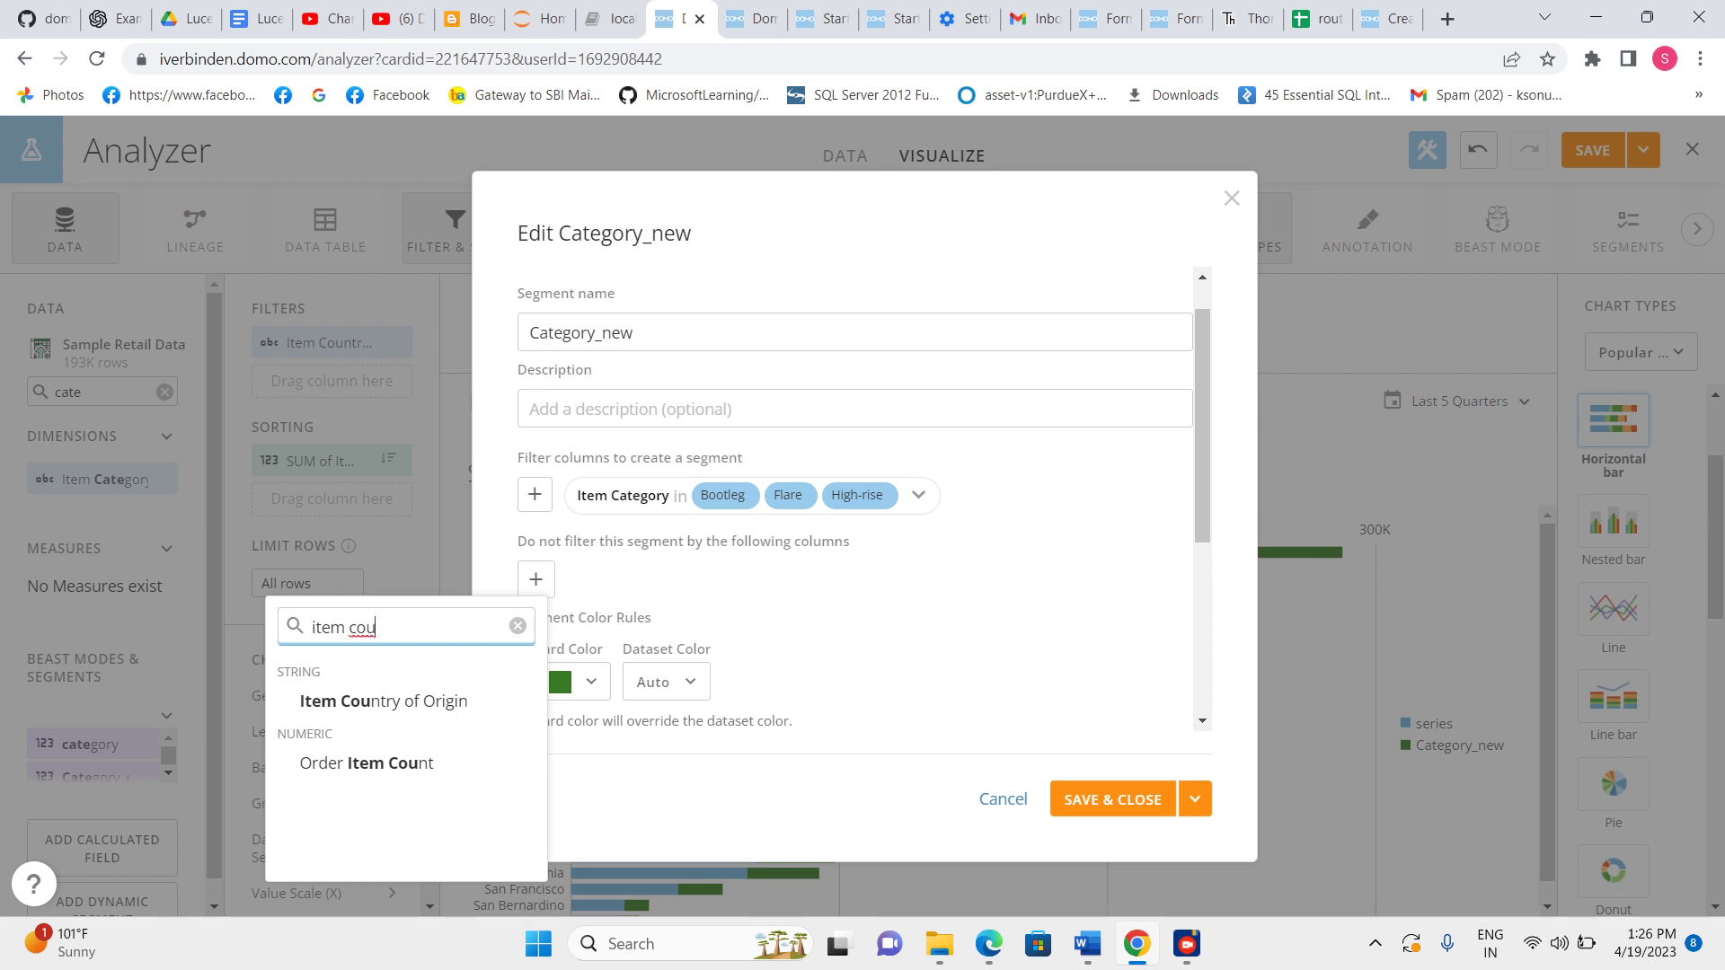
key(Down)
key(Return)
scroll(856, 499, down, 2)
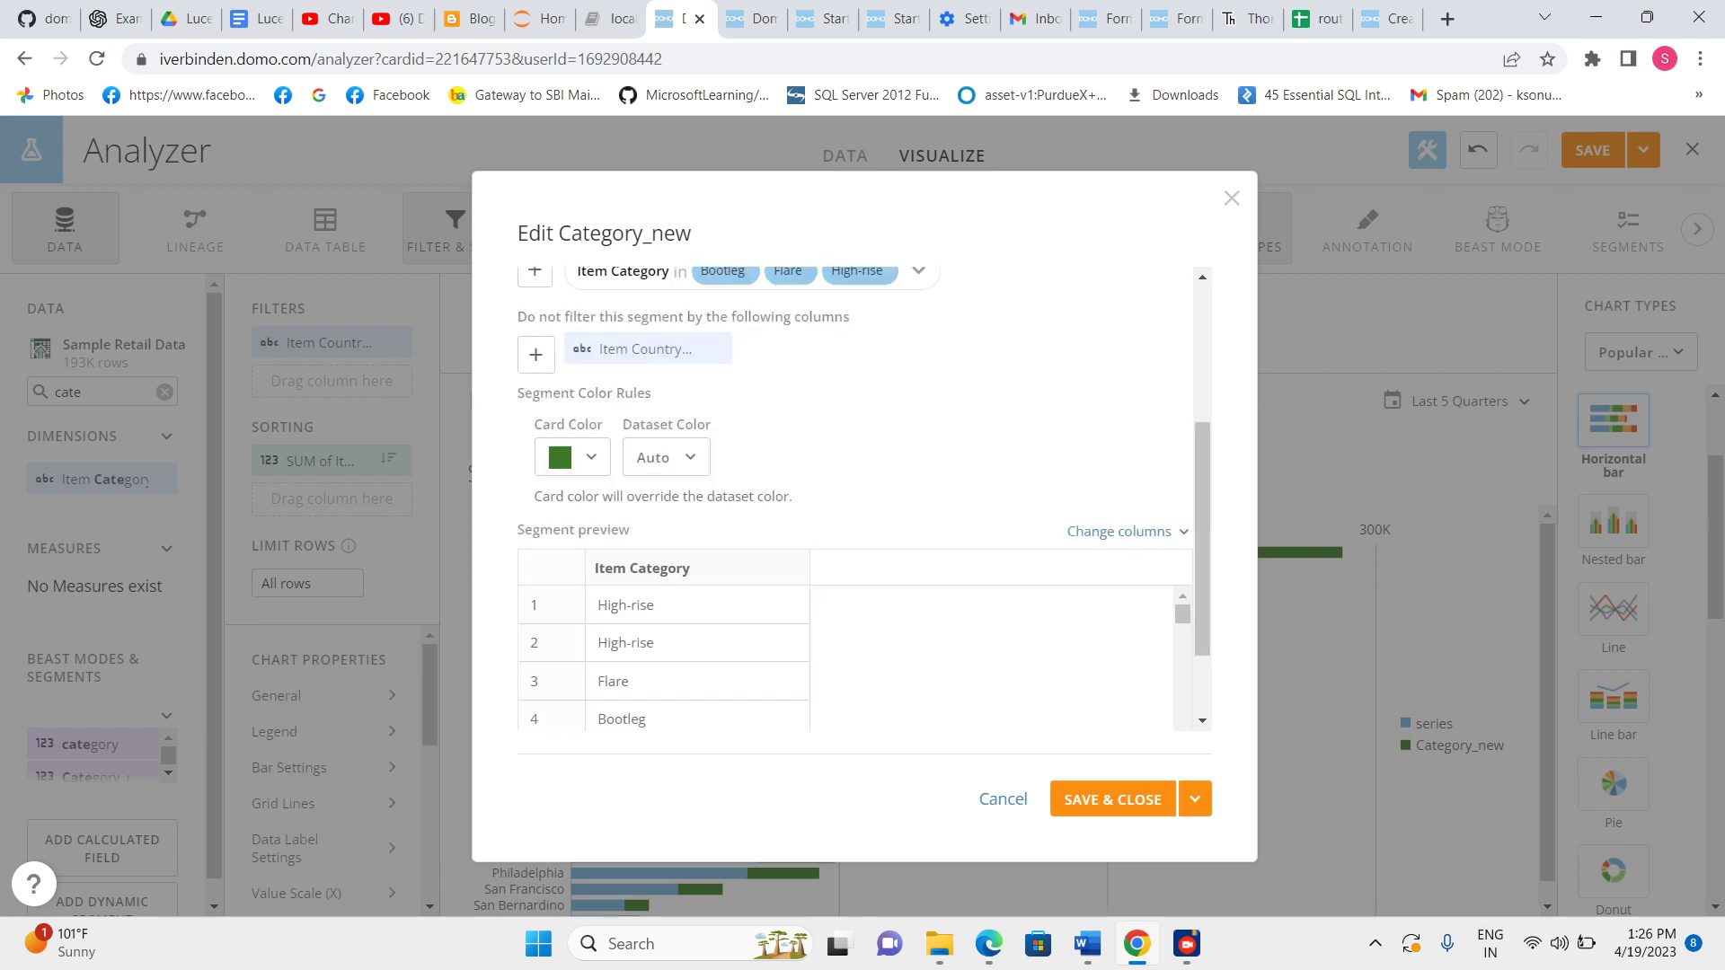
click(1112, 800)
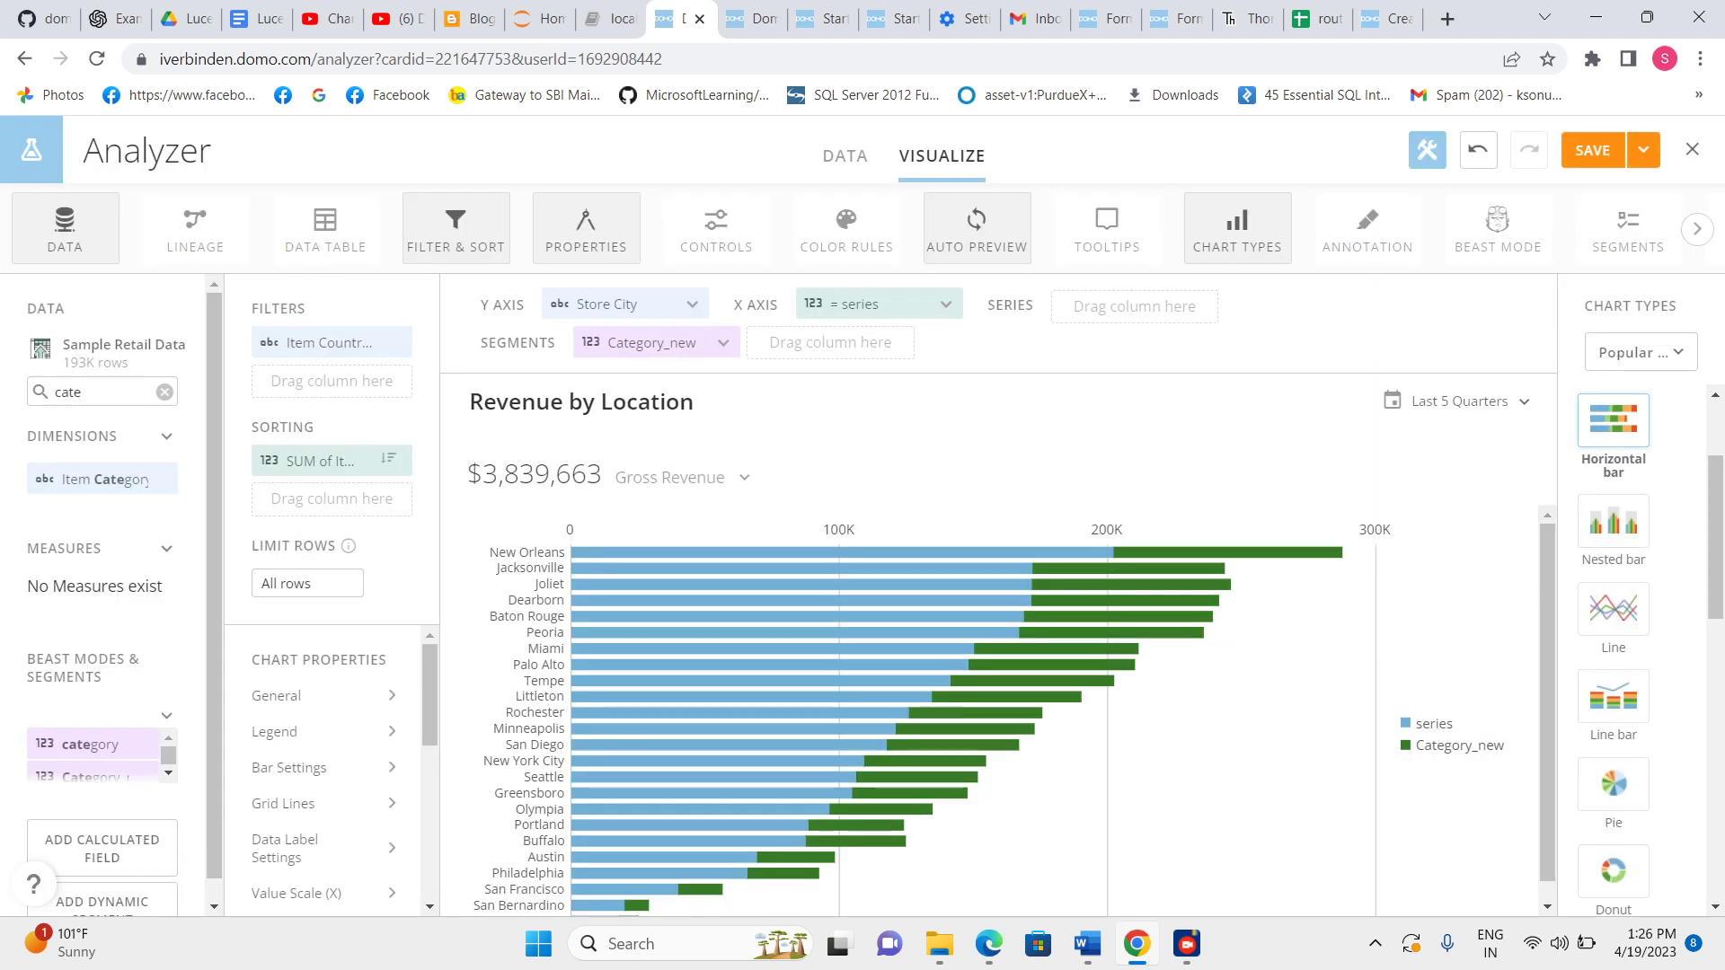
mouse_move(1111, 551)
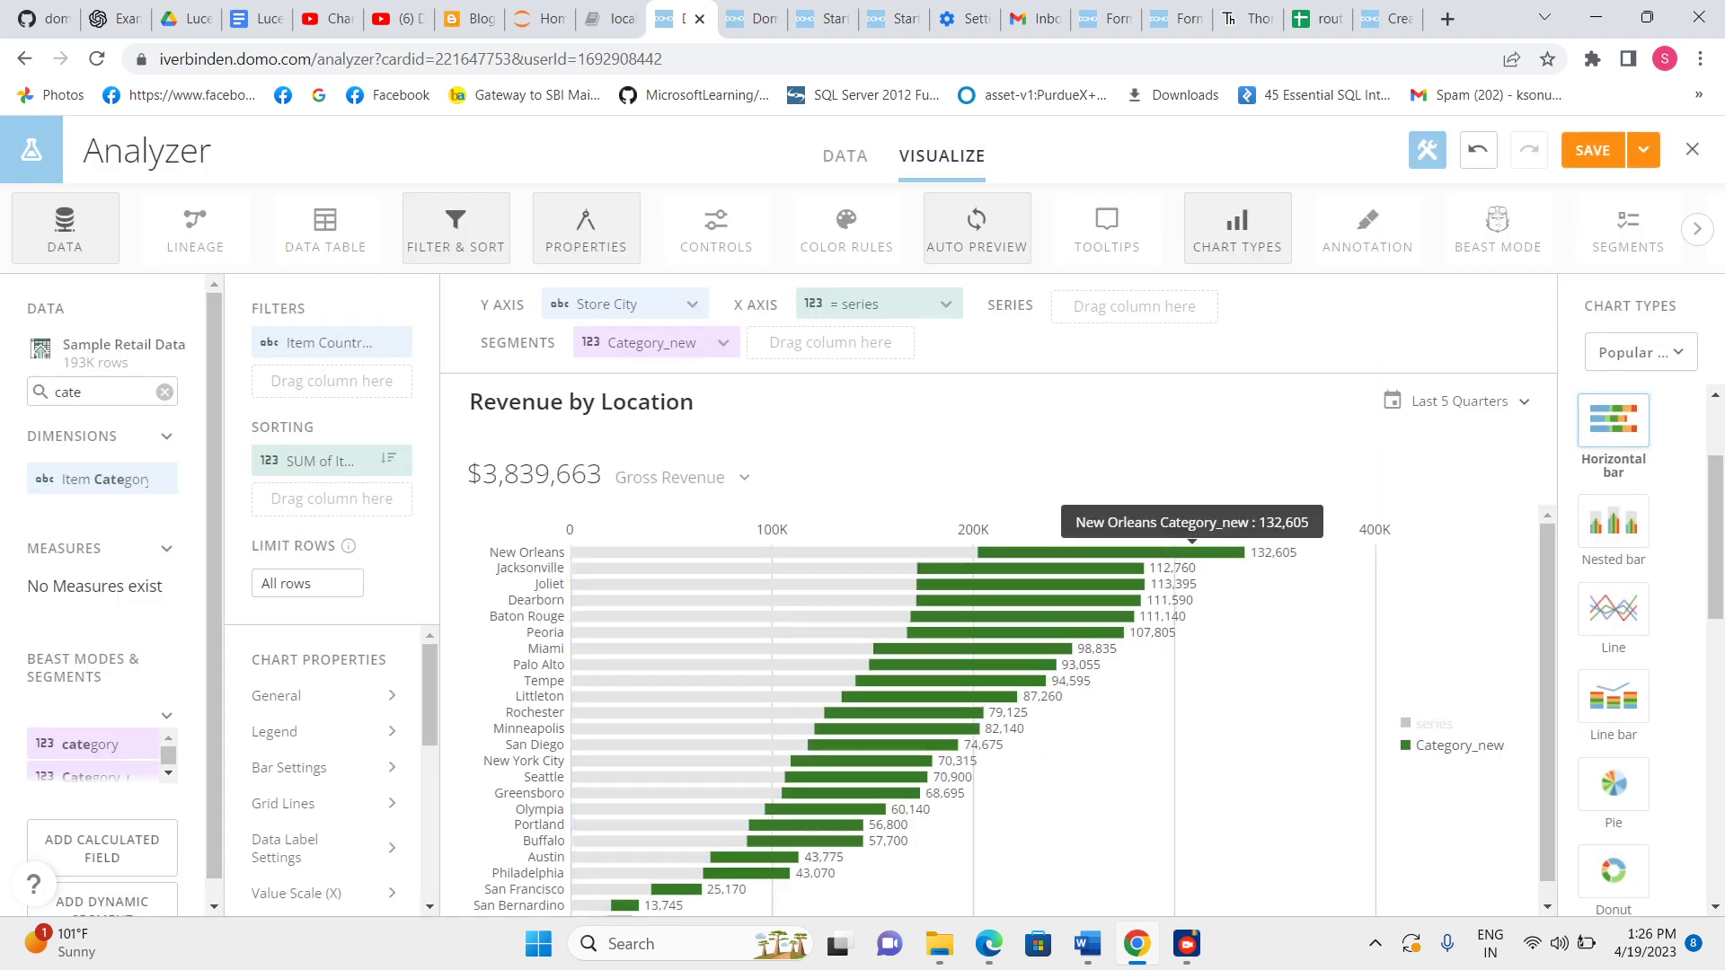
Replace China and Indonesia with United States only in the country filter.
click(331, 343)
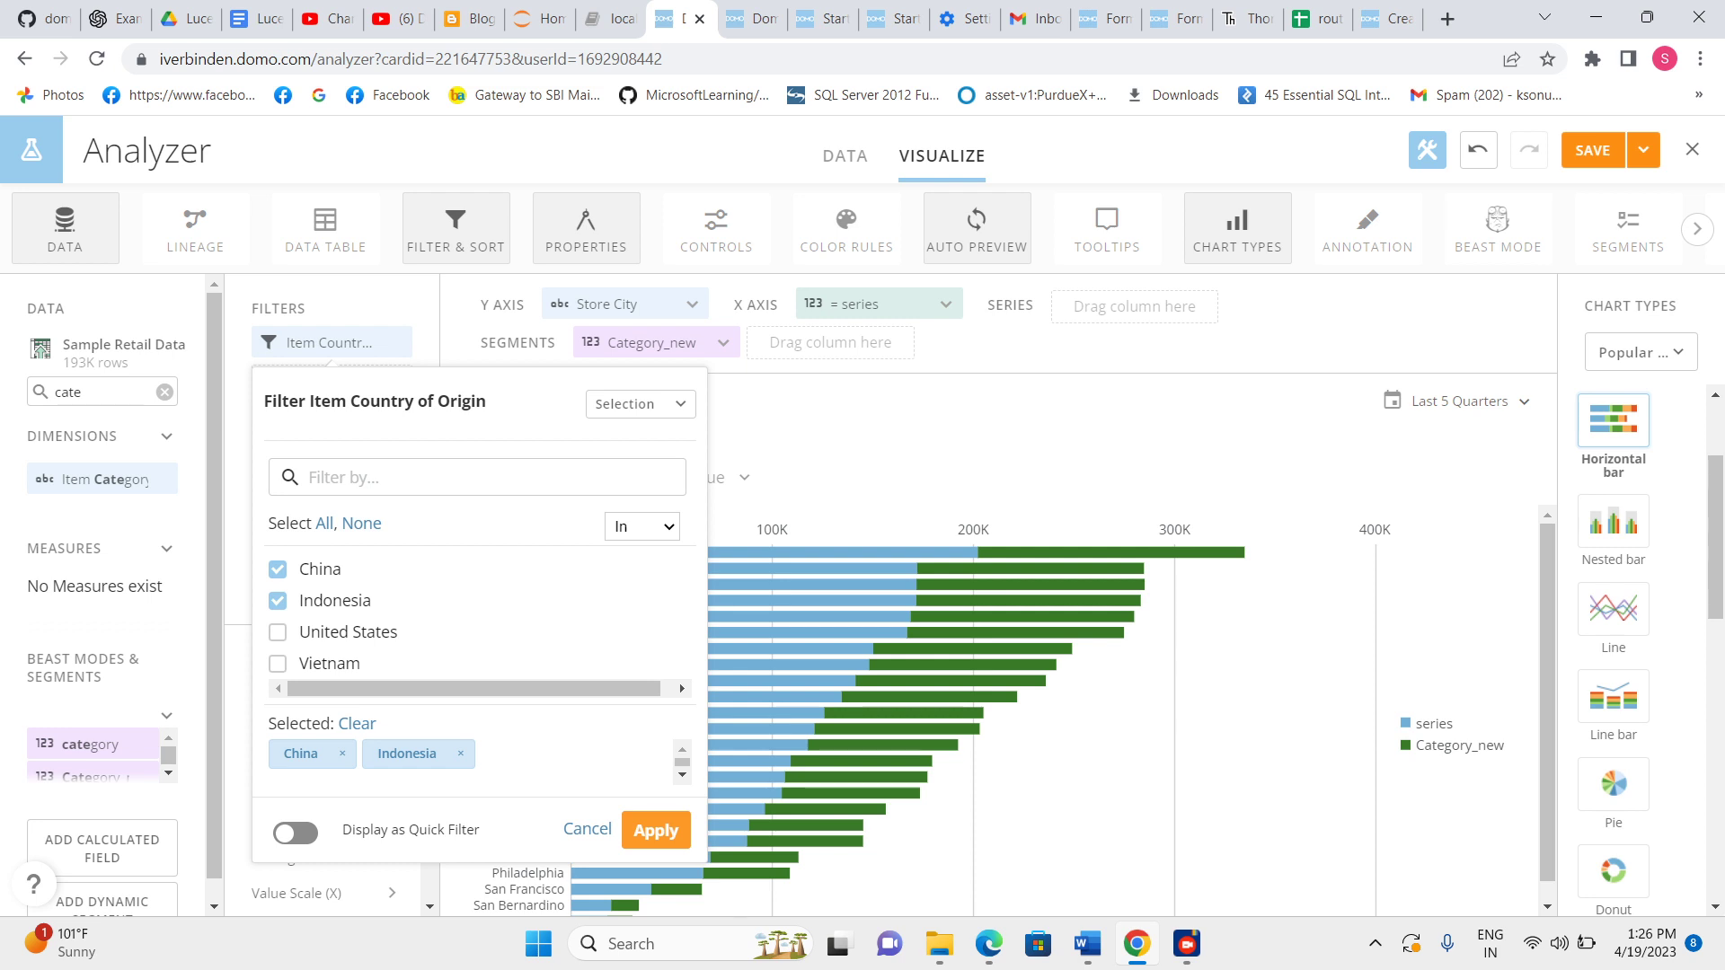
click(278, 600)
click(278, 568)
click(278, 630)
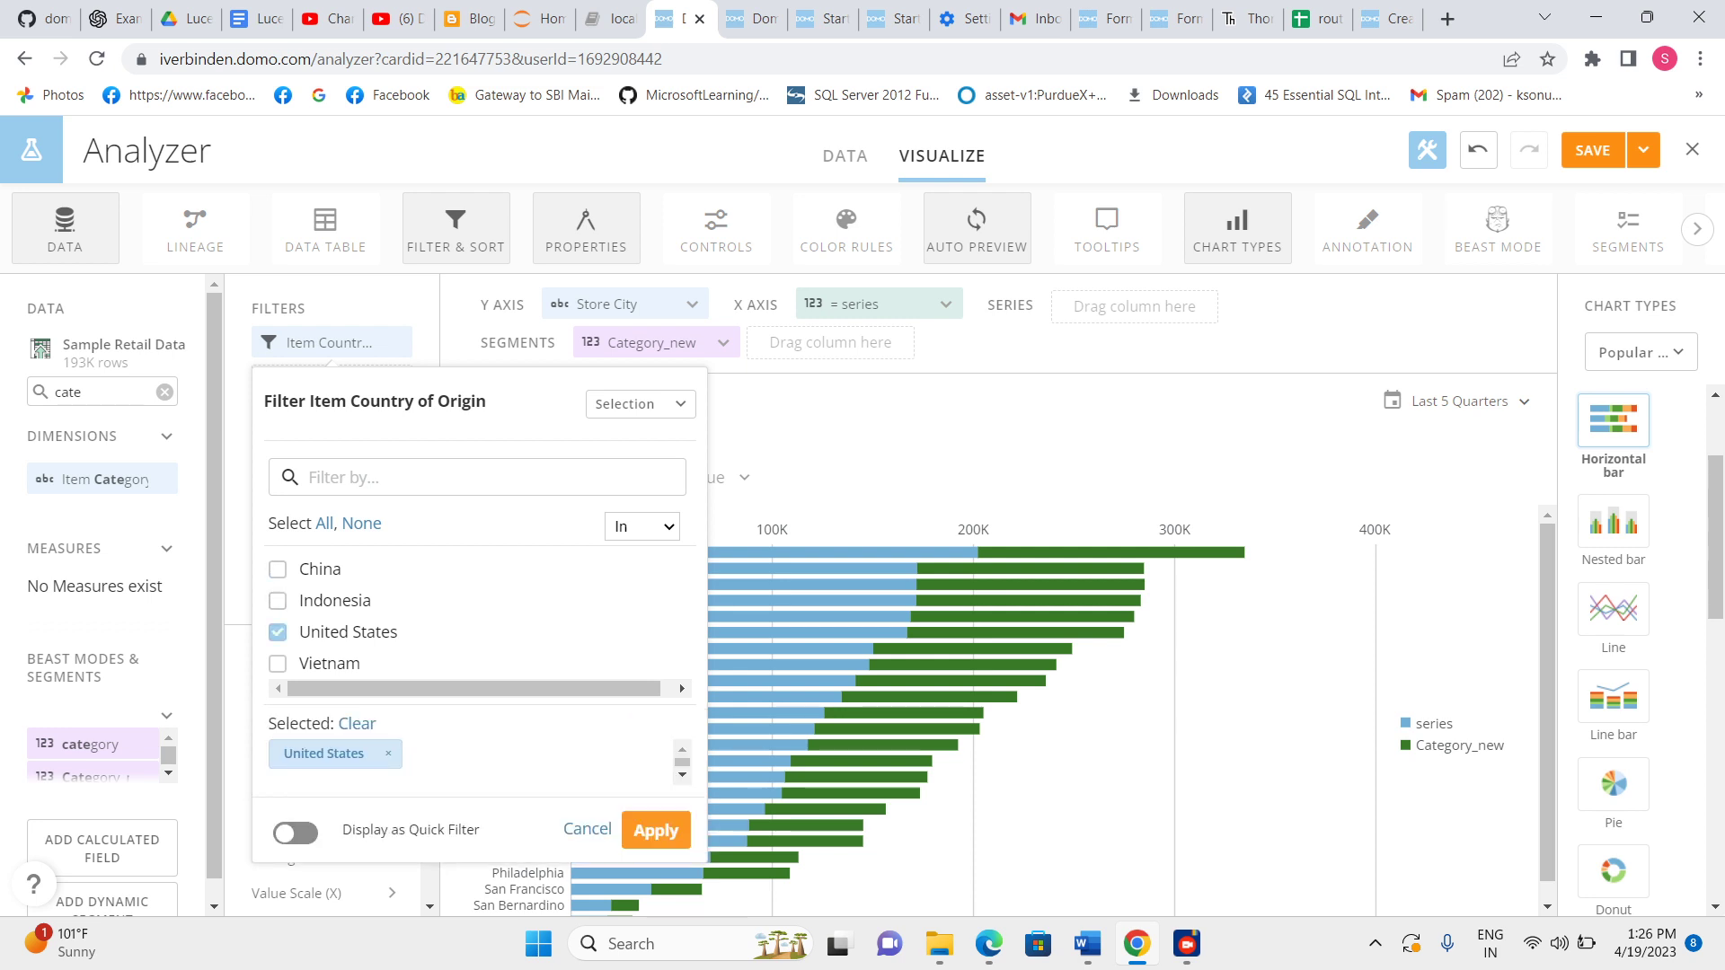
click(655, 830)
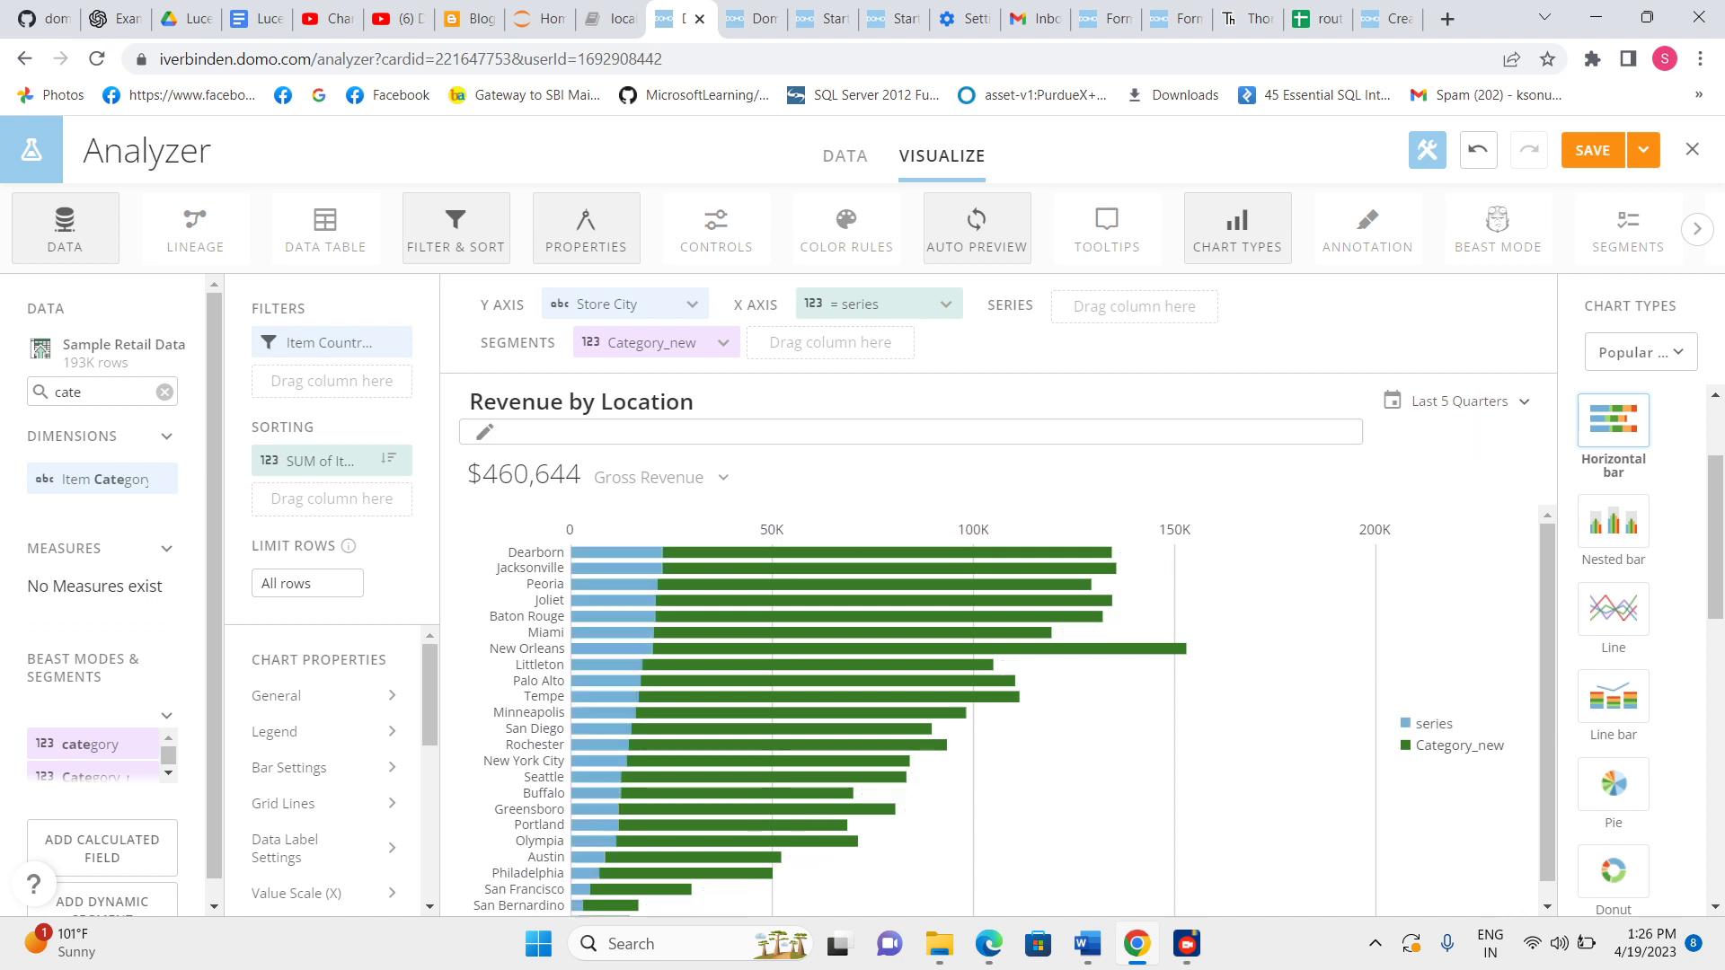
Switch the country filter from United States to Vietnam only.
click(331, 343)
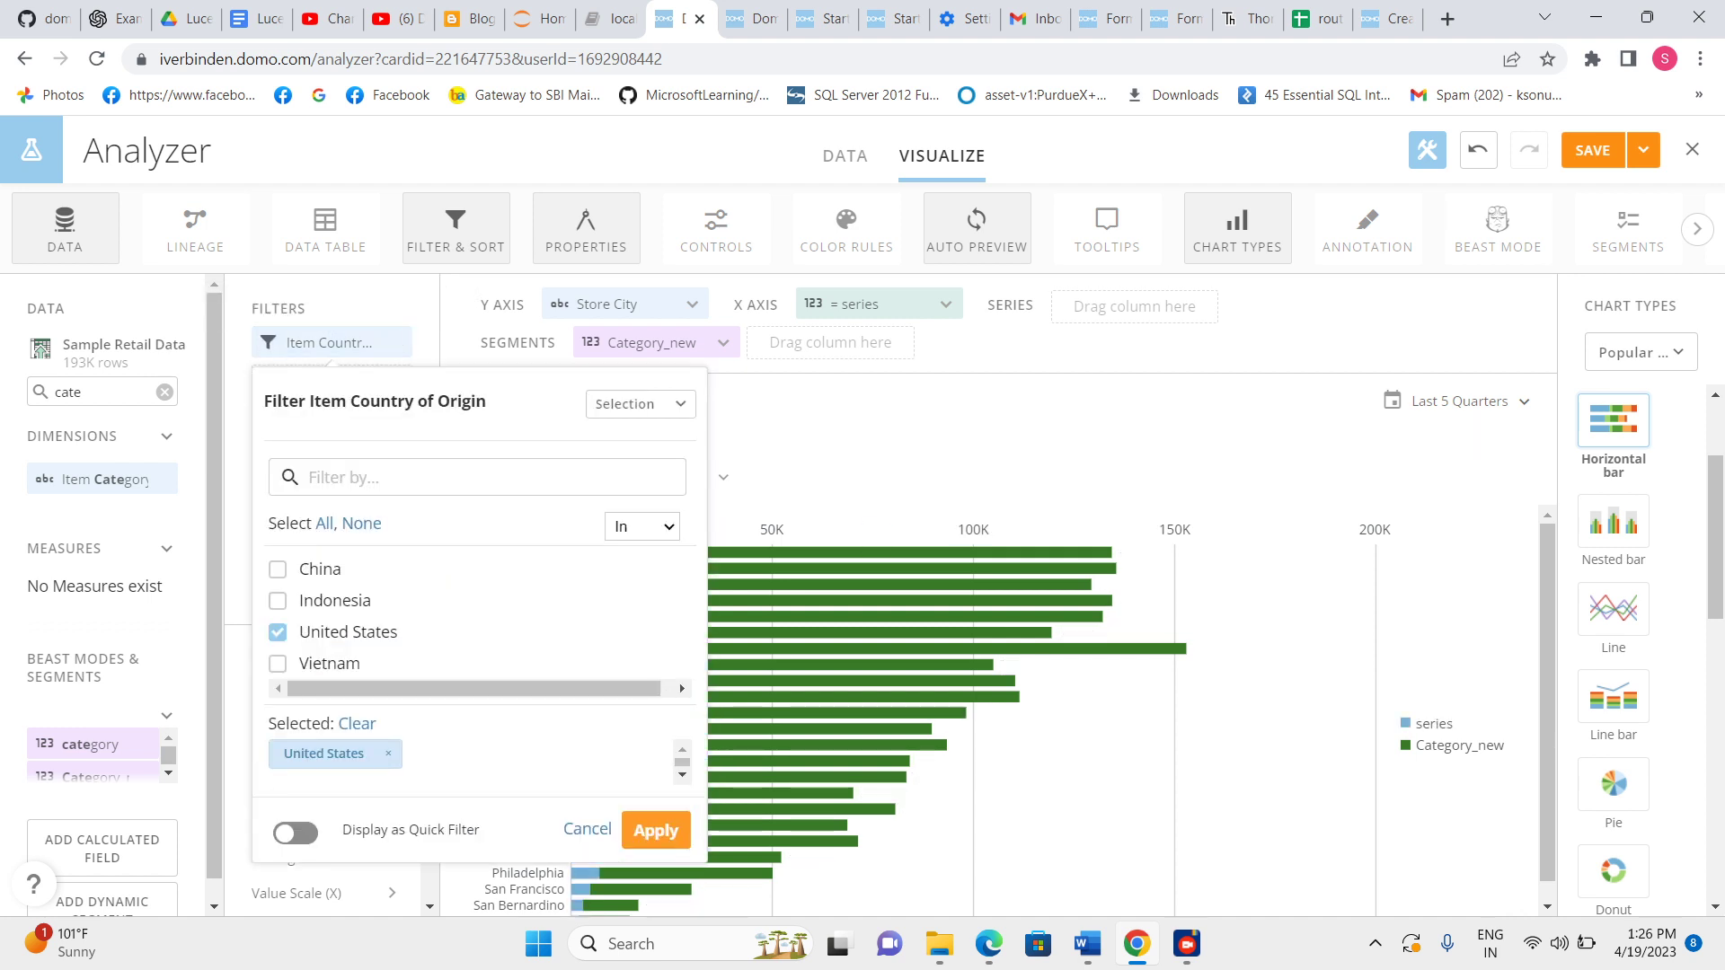
click(277, 632)
click(277, 663)
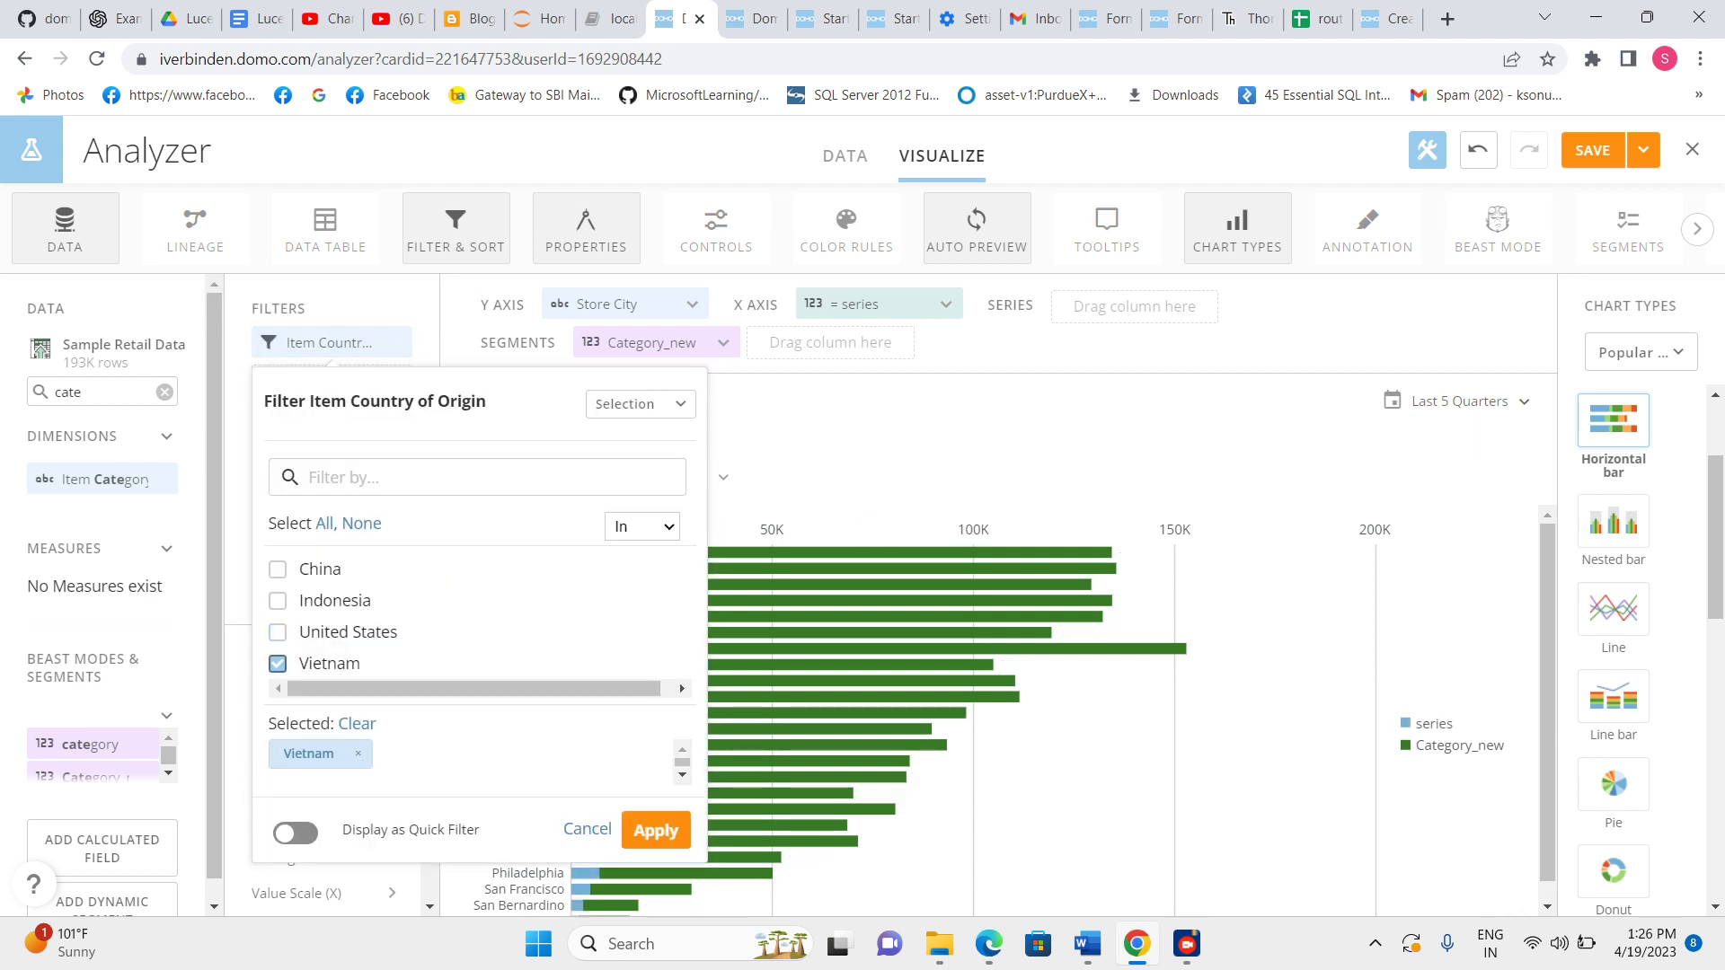
click(654, 830)
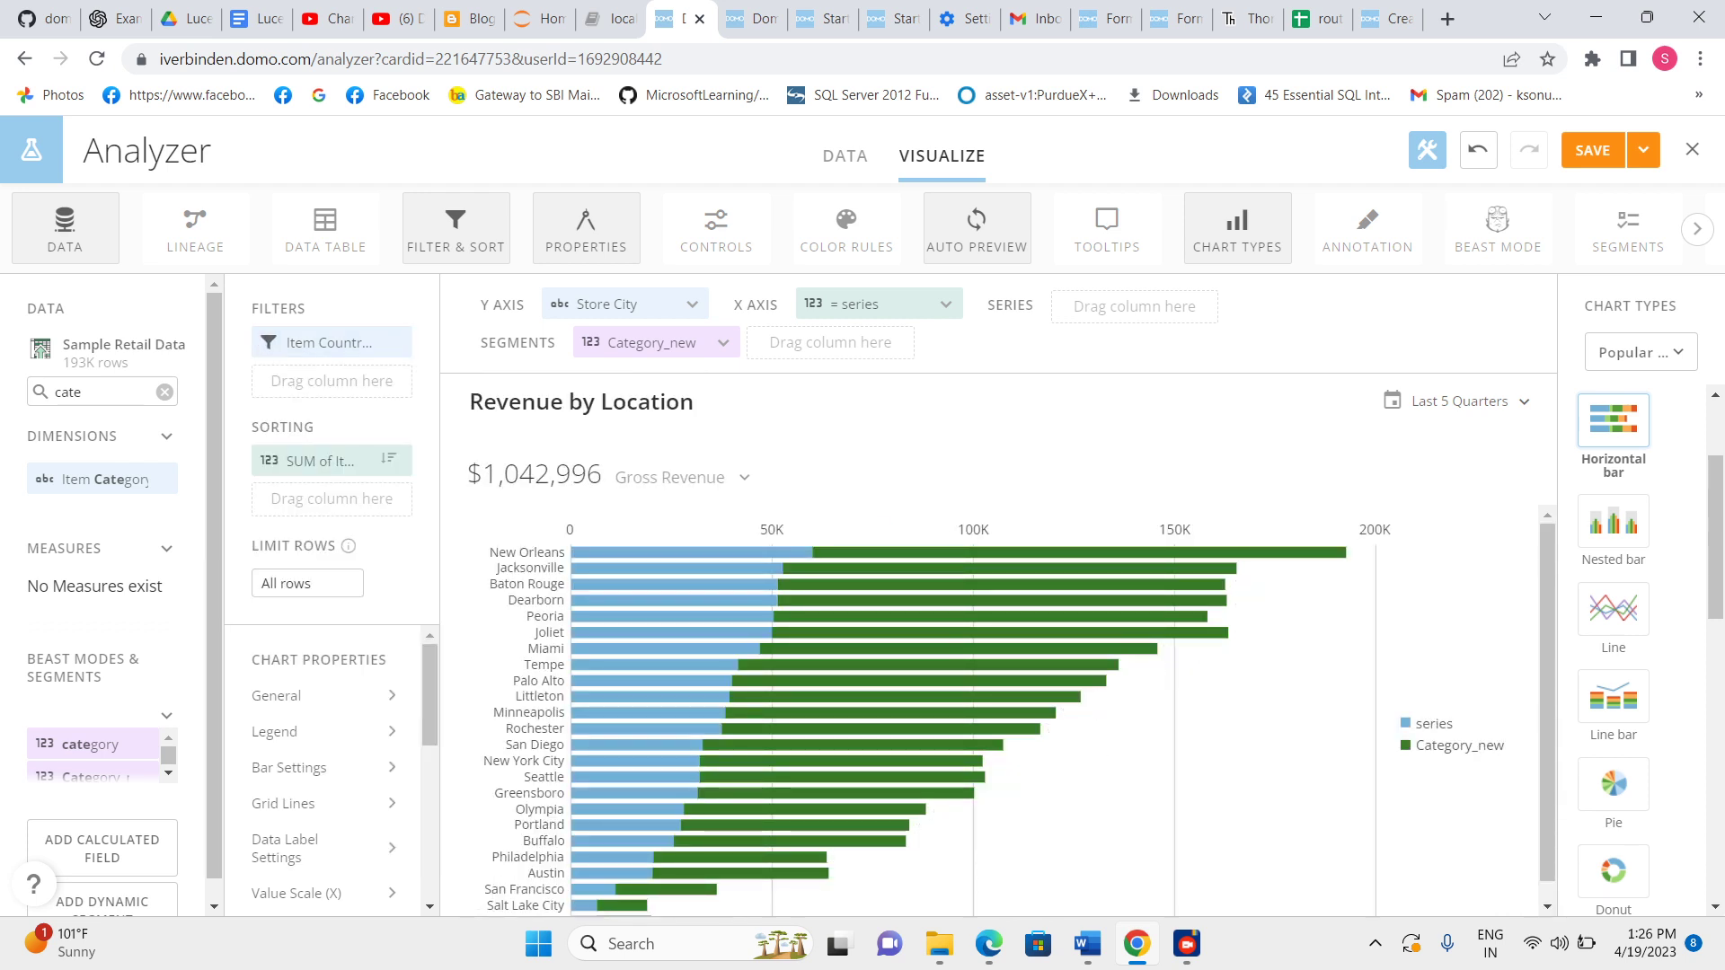
Replace Vietnam with Indonesia and United States in the country filter.
click(330, 343)
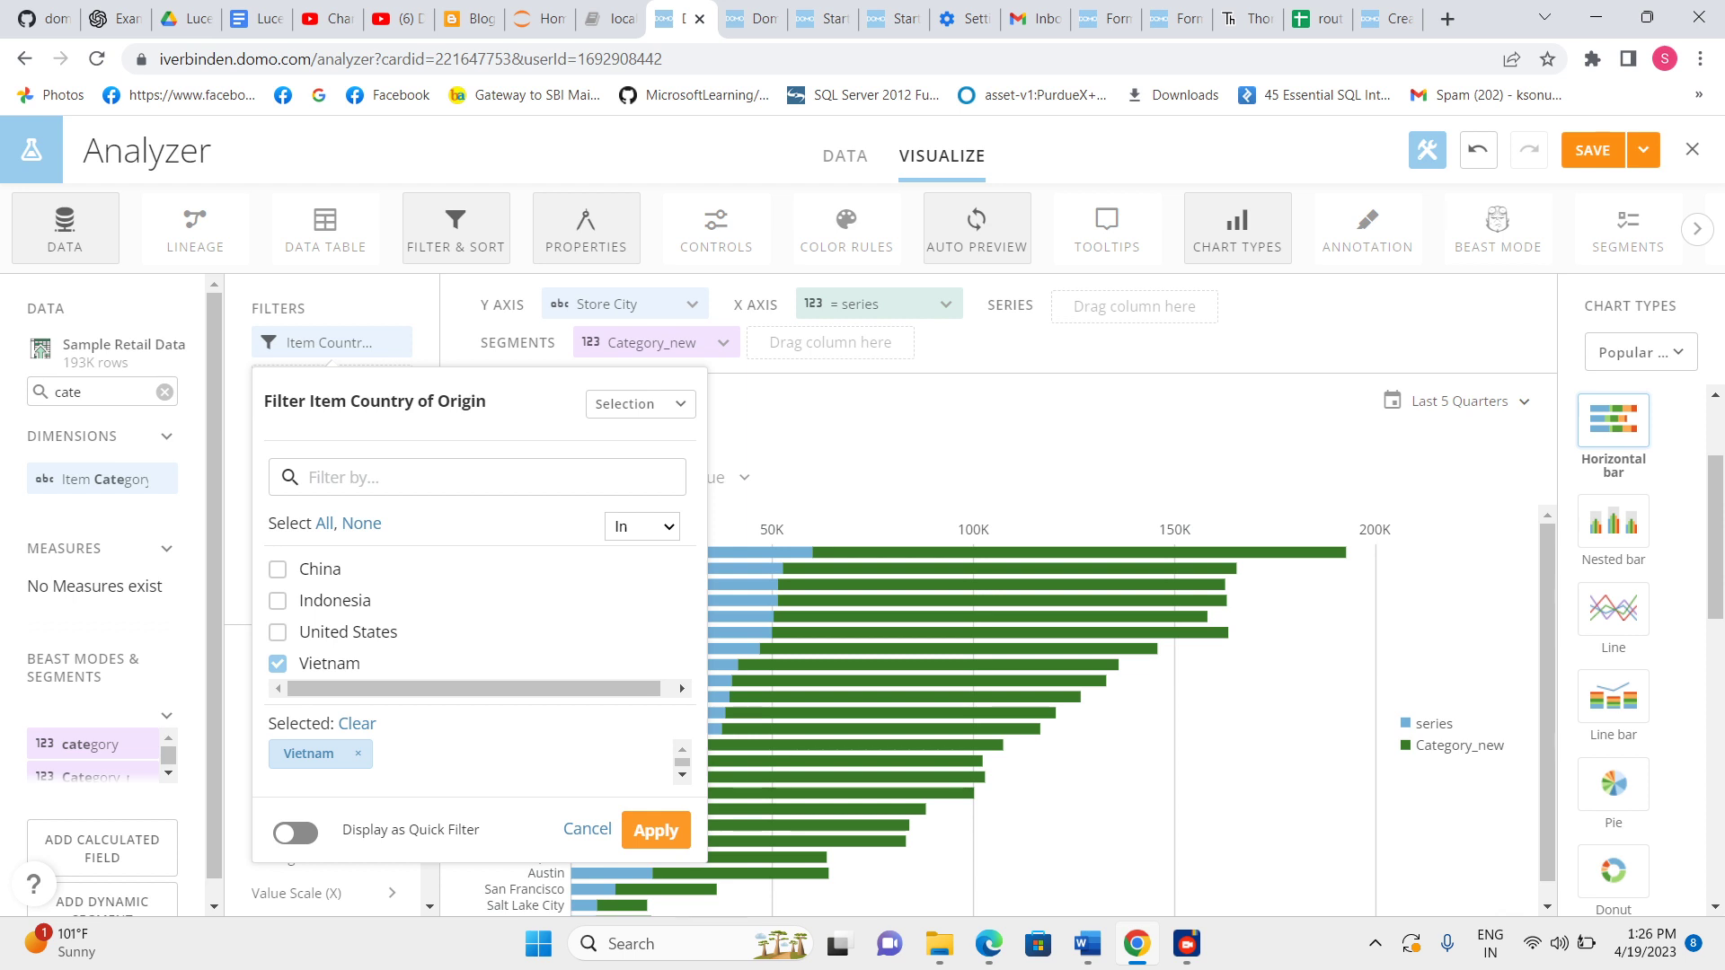
click(278, 663)
click(278, 632)
click(277, 602)
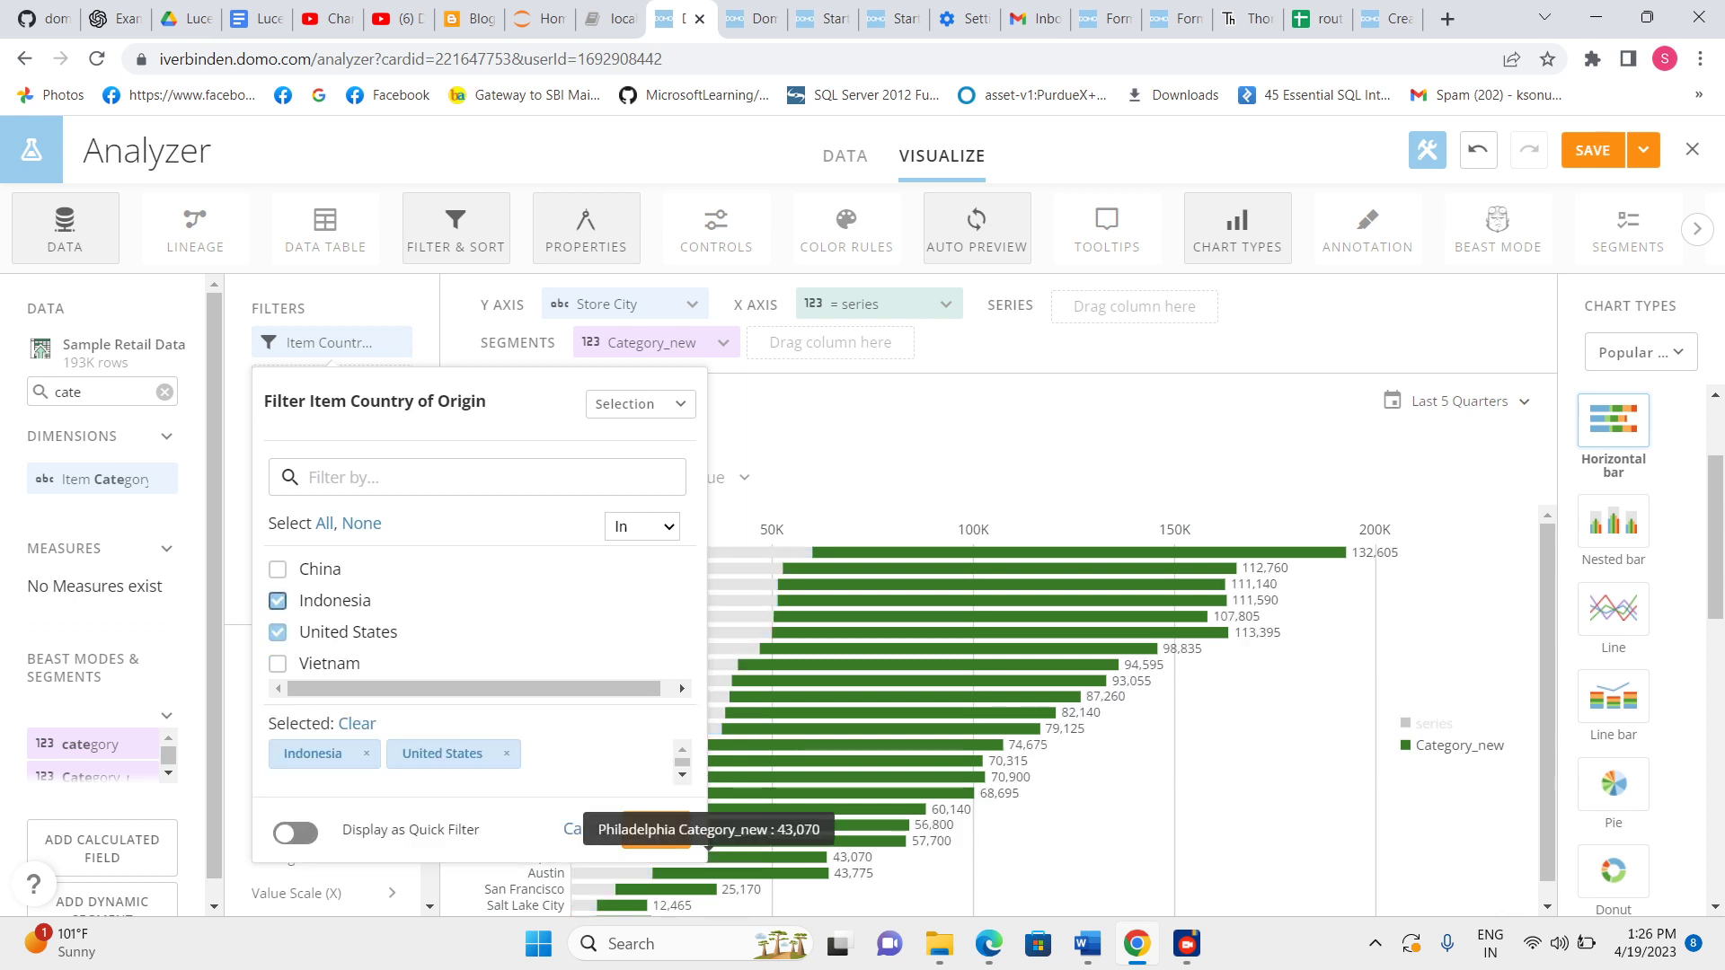
click(655, 831)
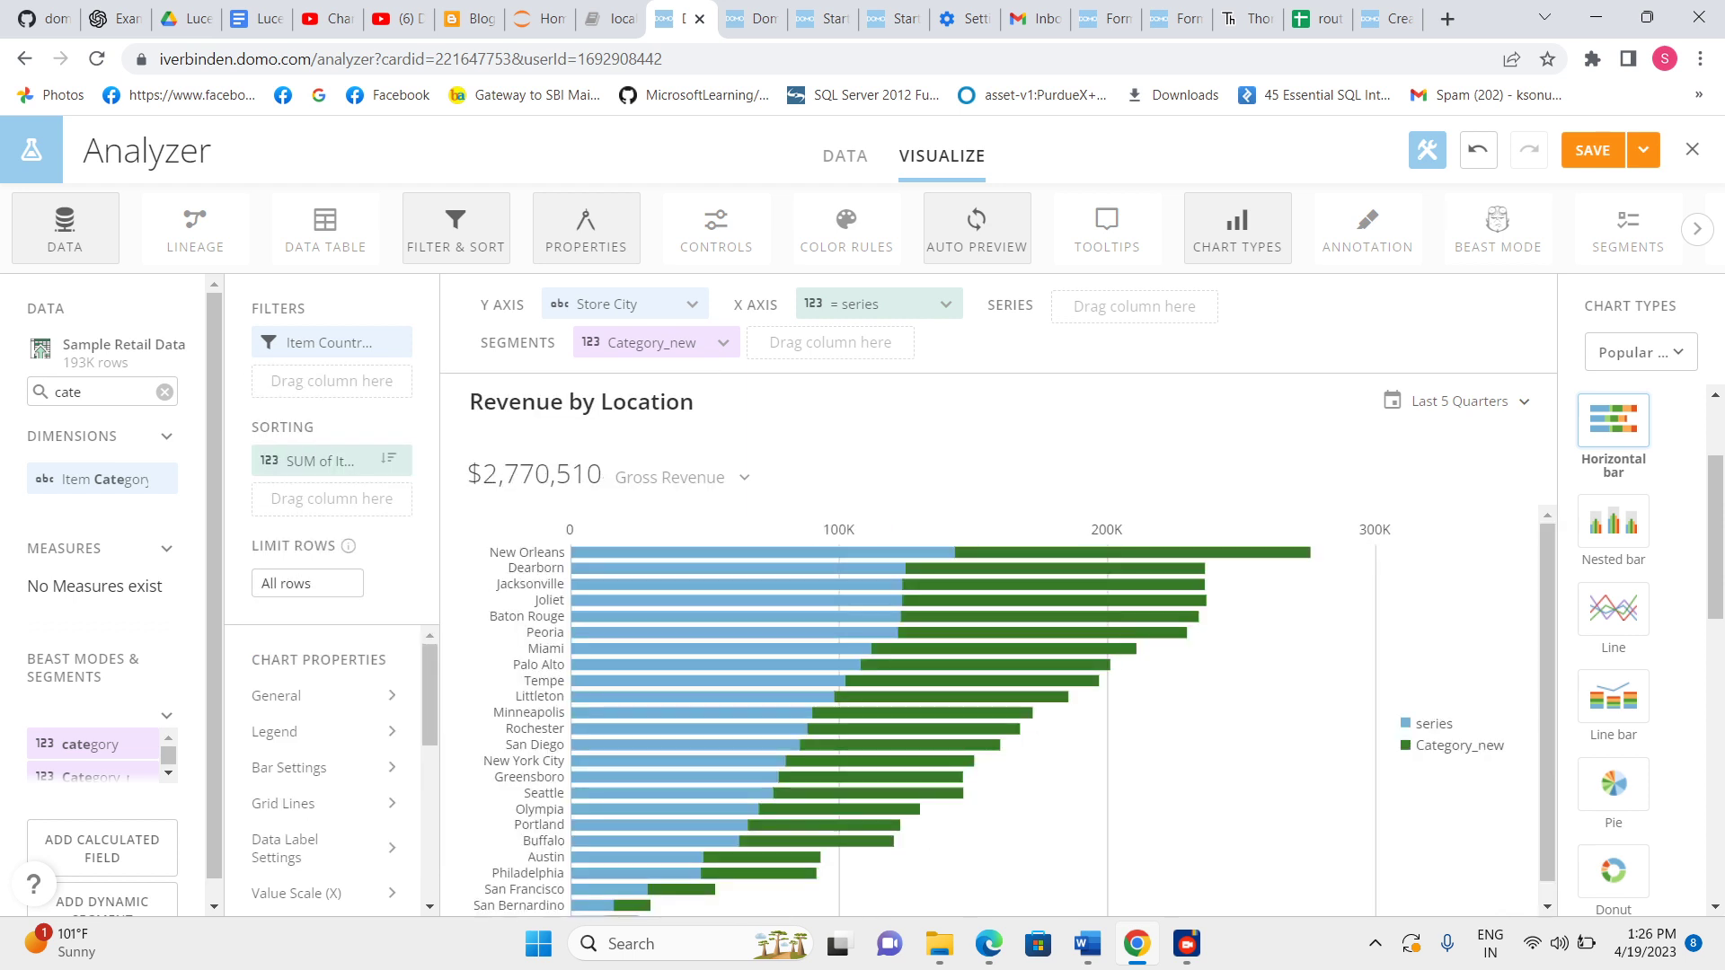